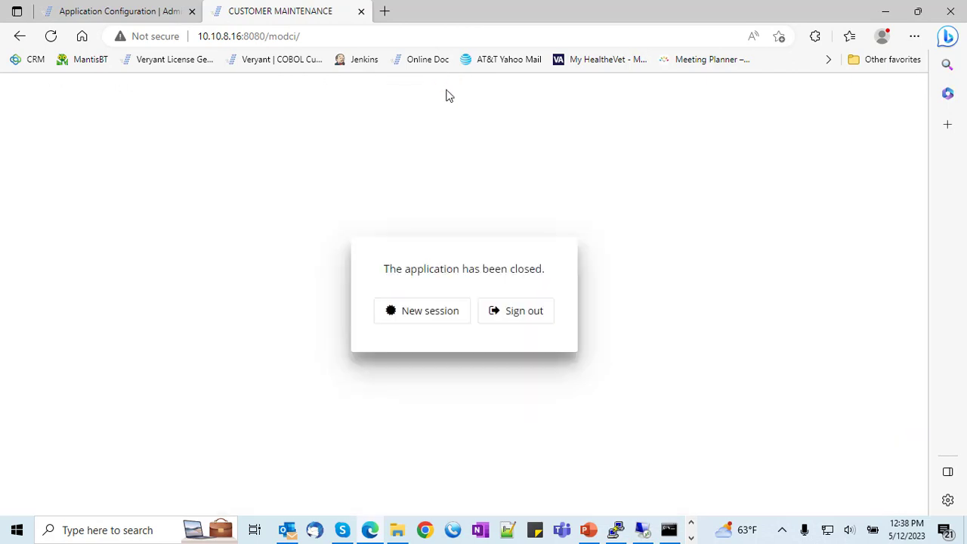
Sign out of the closed customer maintenance session, close its page, and open the modci application's configuration in the Admin Console.
click(520, 314)
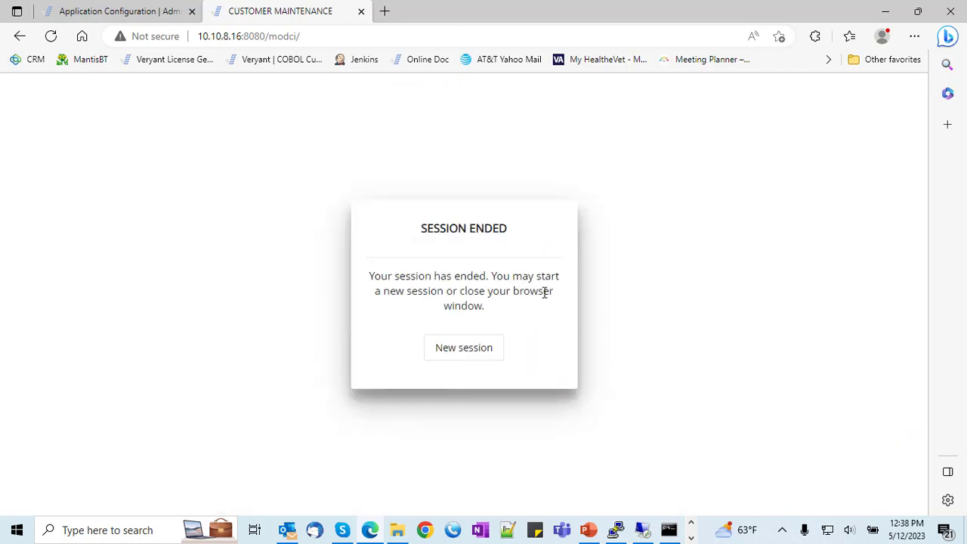
click(360, 11)
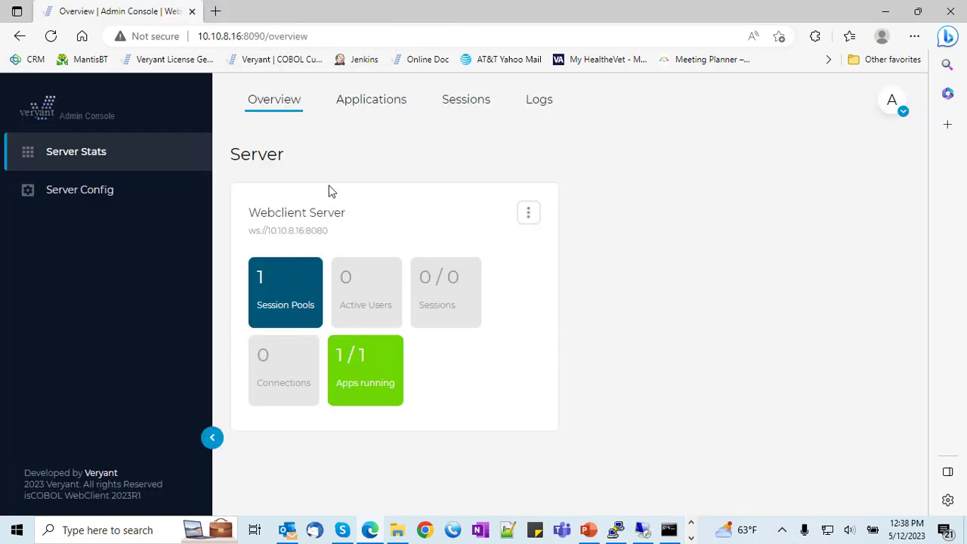
click(375, 107)
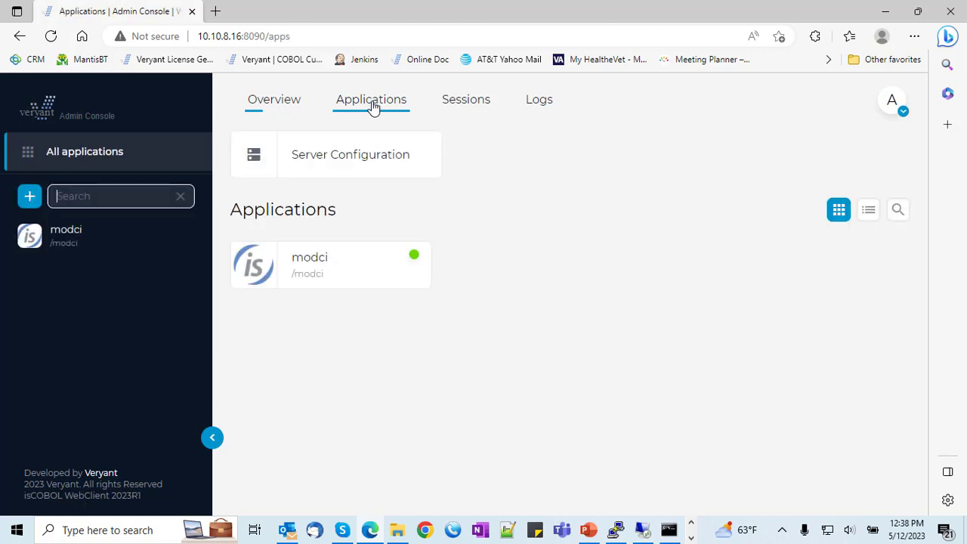
click(67, 252)
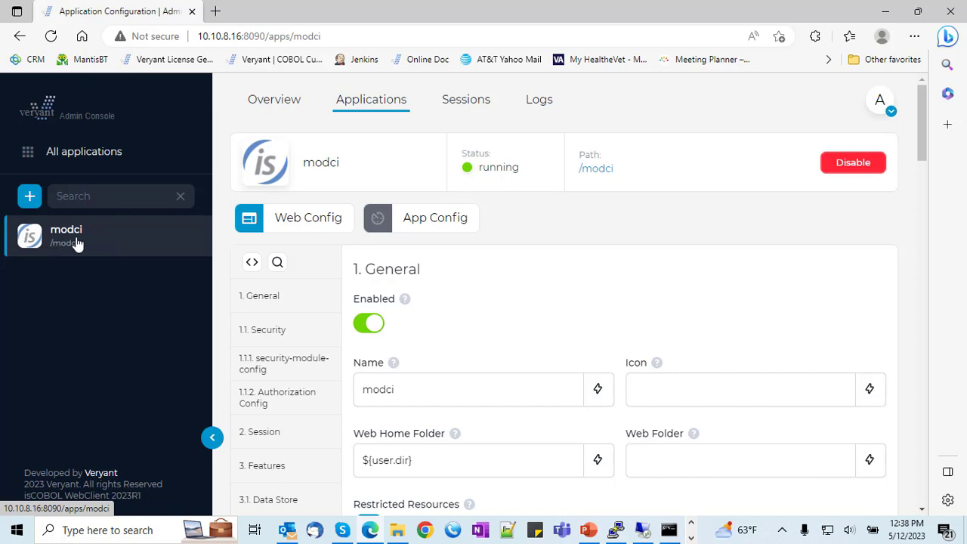
Set Max. Connections to 100 in the Session section of modci's Web Config.
scroll(557, 249, down, 2)
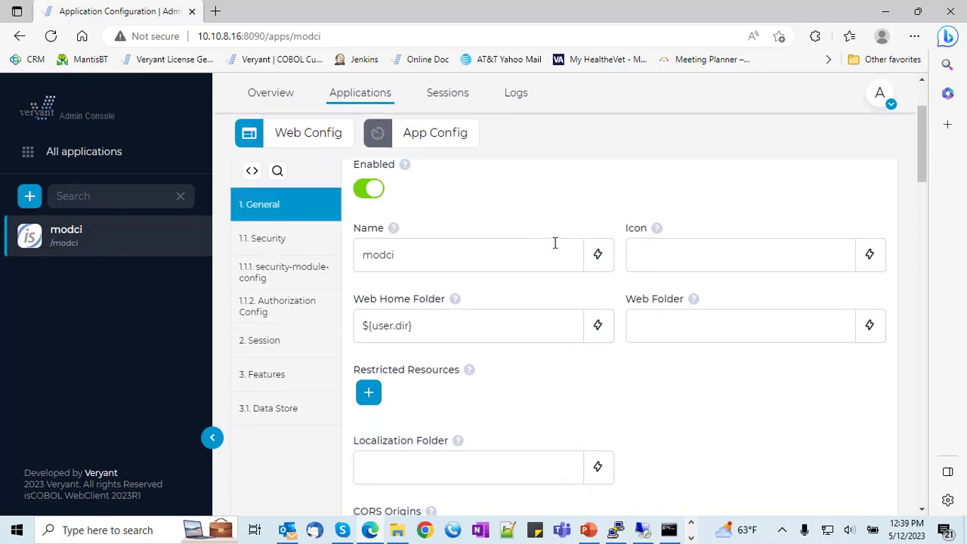
scroll(492, 382, down, 3)
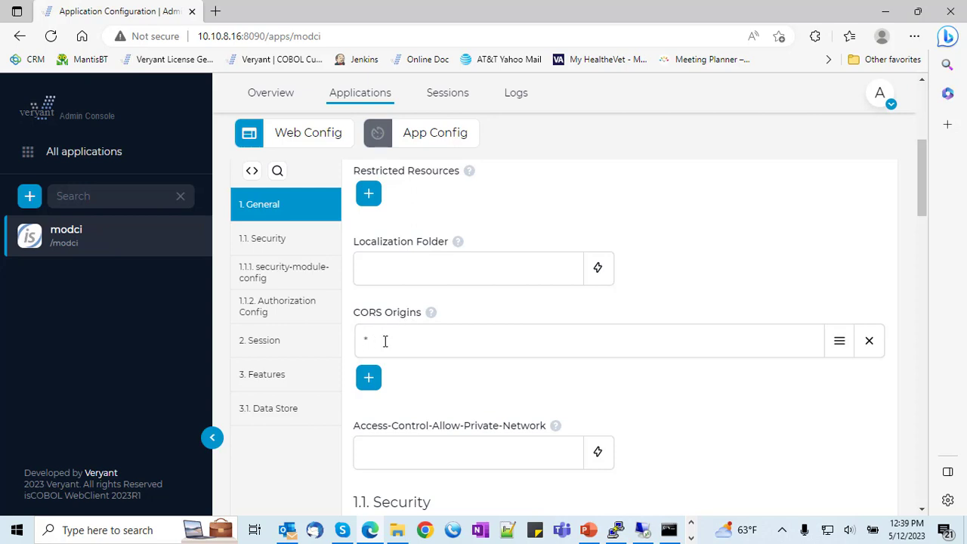
scroll(458, 371, down, 3)
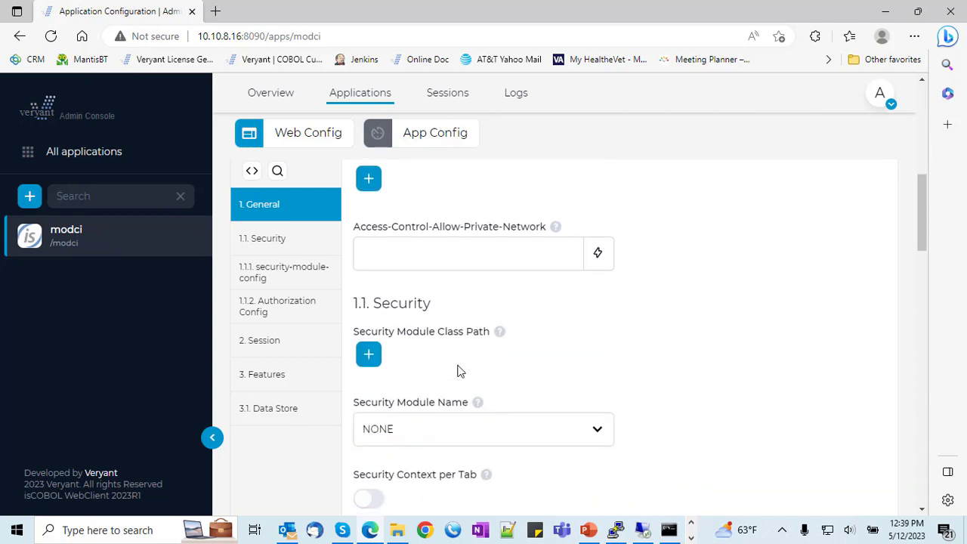
scroll(458, 371, down, 2)
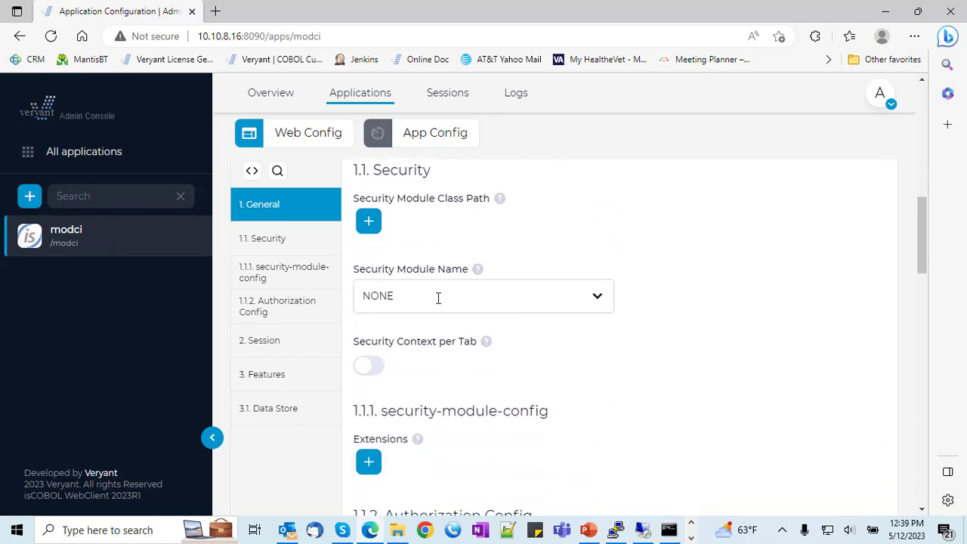
scroll(438, 297, down, 6)
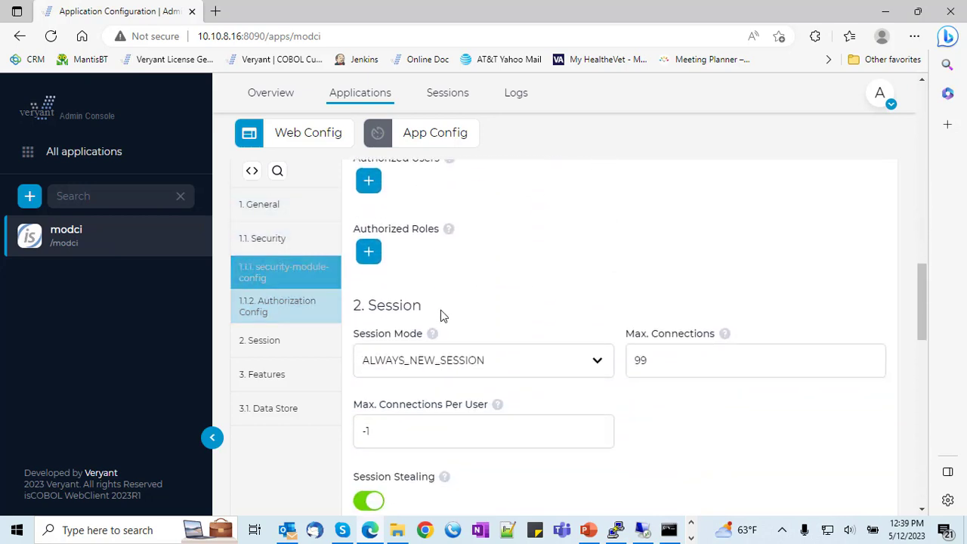
click(493, 349)
scroll(492, 353, down, 2)
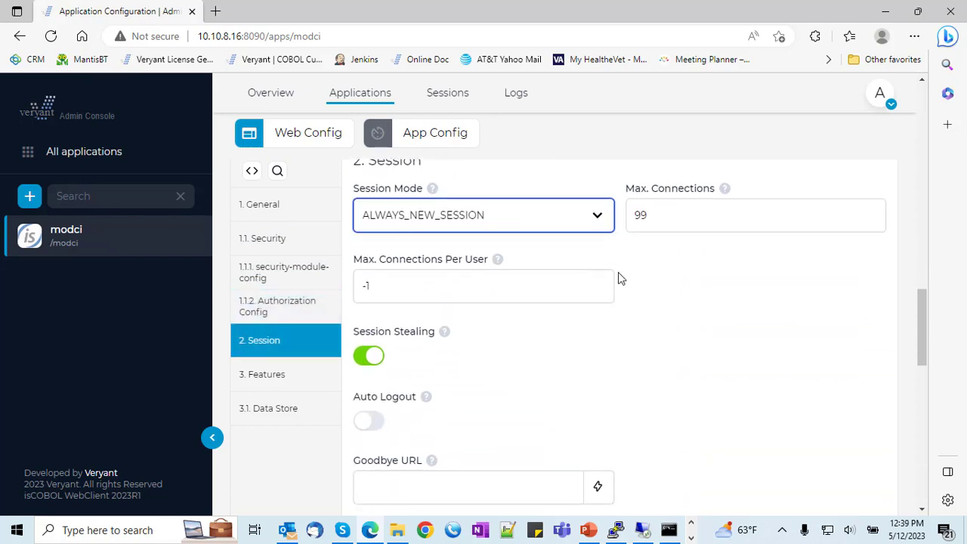
double_click(642, 216)
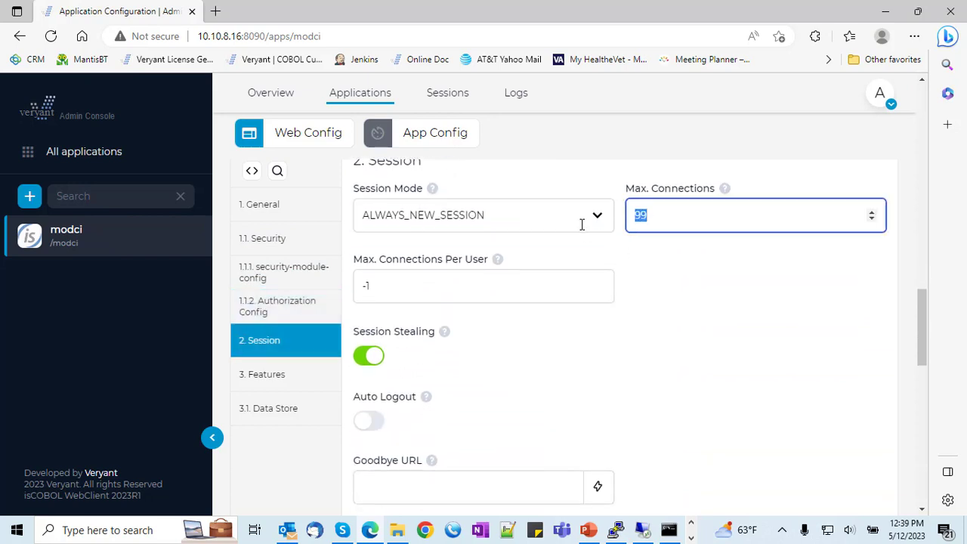
text(100)
scroll(399, 356, down, 3)
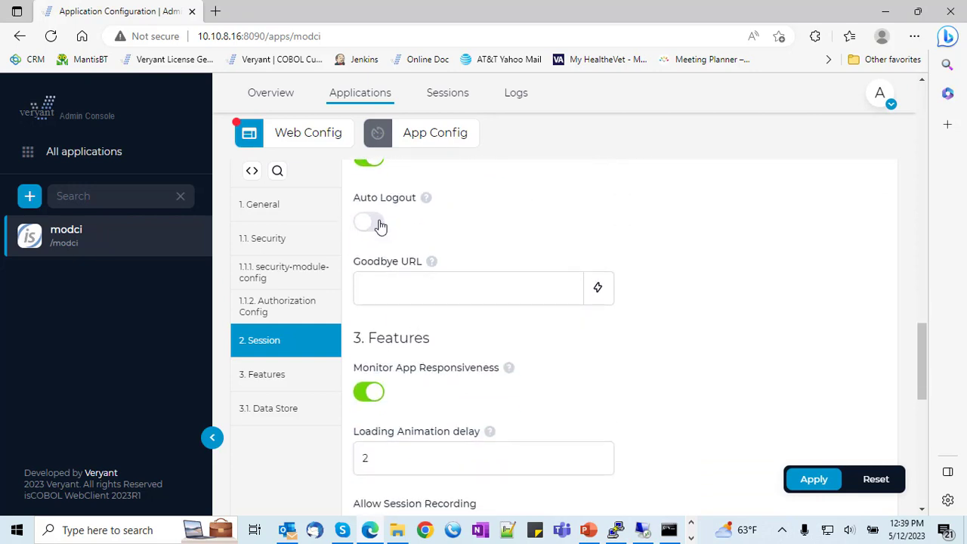
Check the Enable Test Mode setting in modci's App Config and apply the pending configuration changes.
click(432, 139)
scroll(423, 332, down, 8)
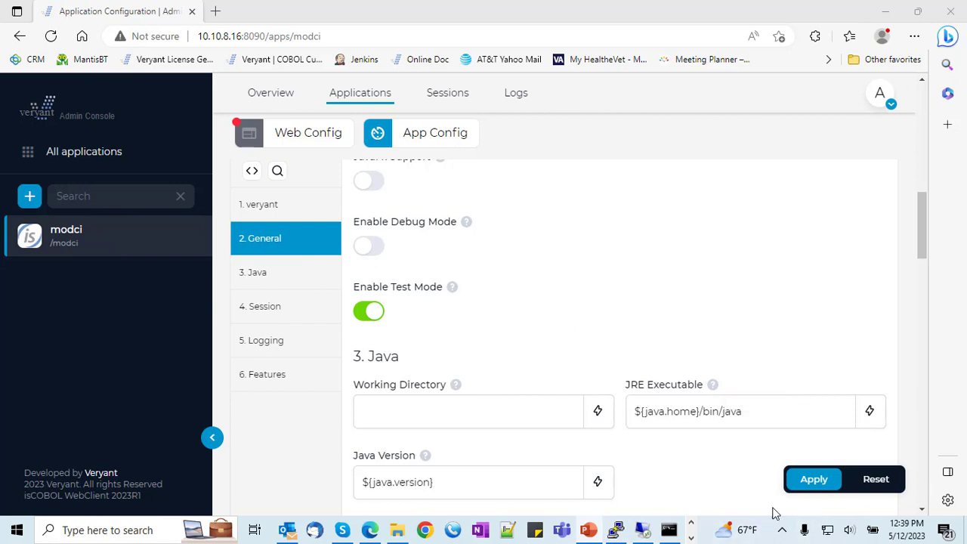
click(805, 483)
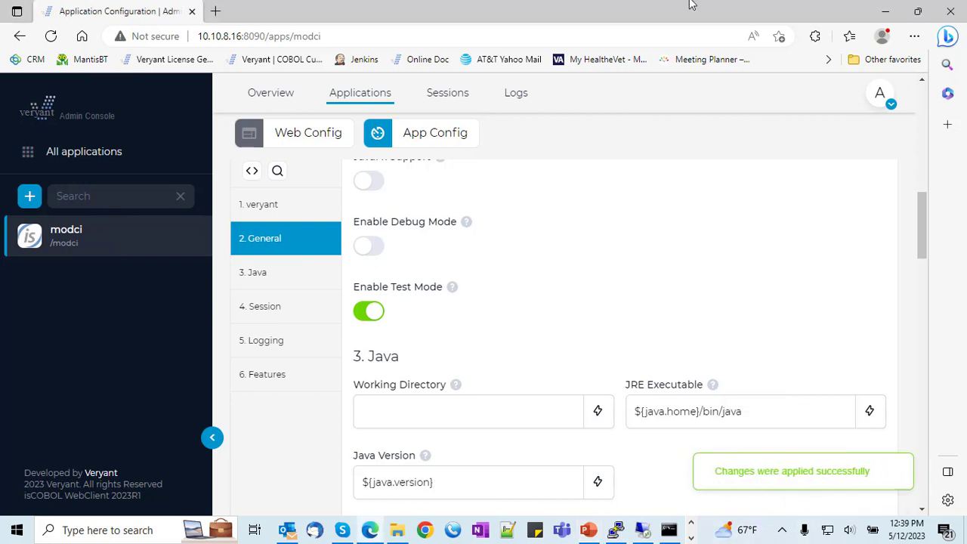
Switch to the isCOBOL WebClient Shell, view webclient-testtool.properties in Notepad, and close the file.
click(885, 12)
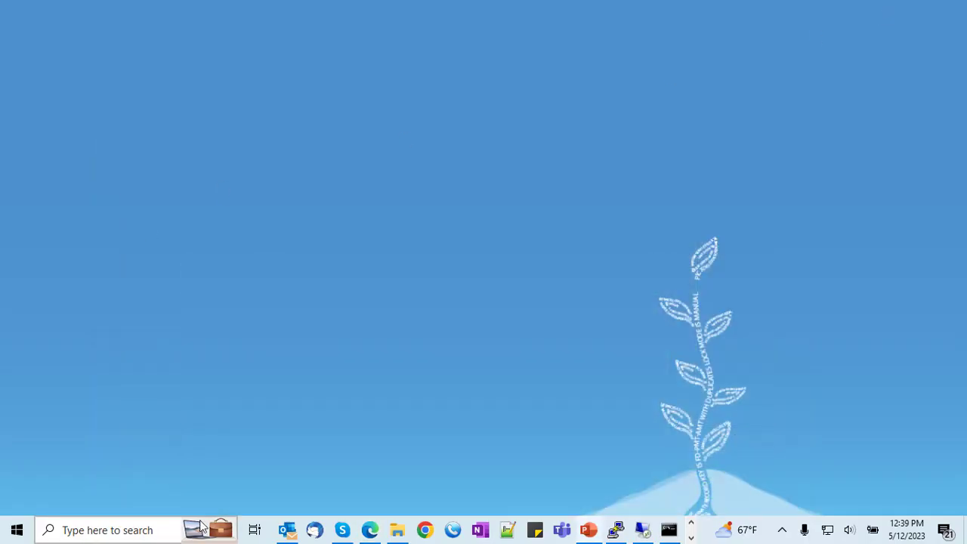
click(669, 530)
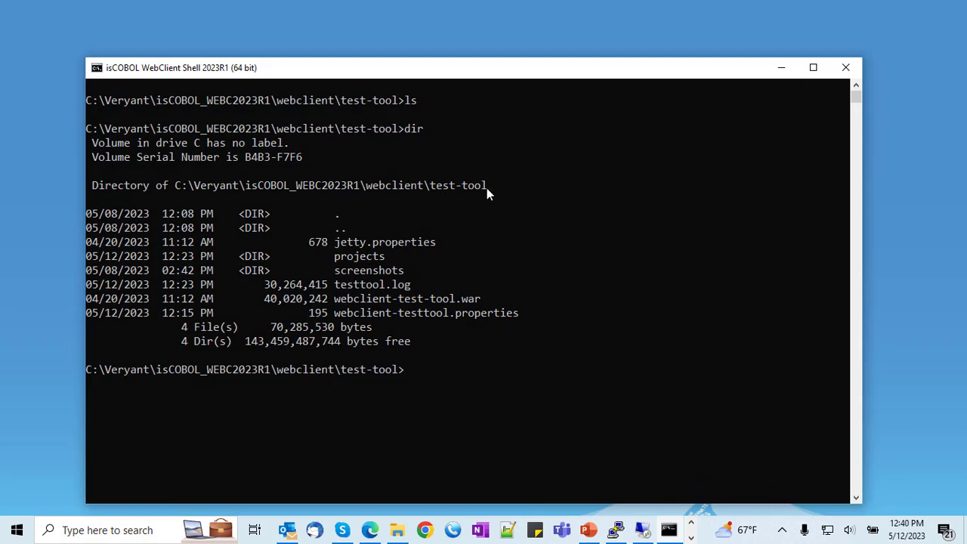
click(420, 368)
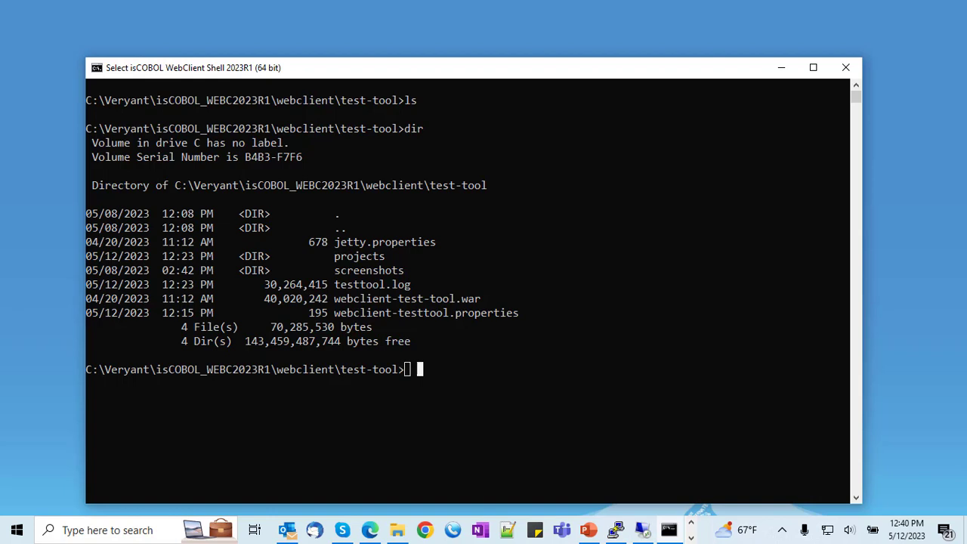
text(notepad webclient-testtool.properties)
key(Return)
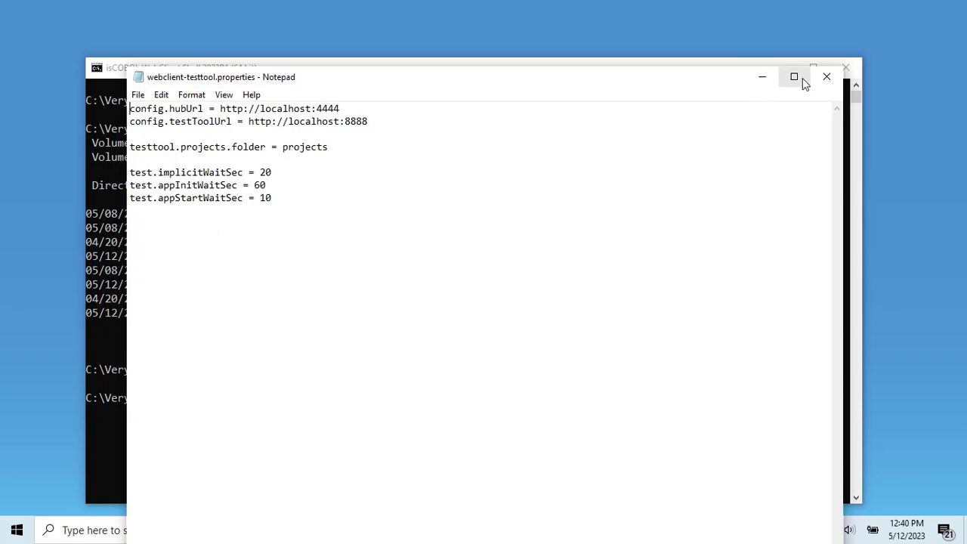
click(827, 78)
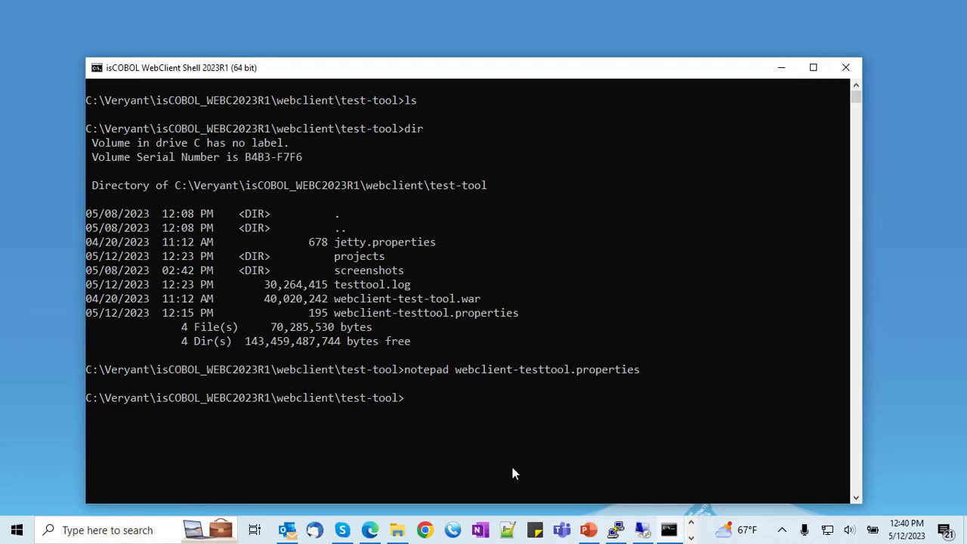
Start the test tool server from the shell with webcclient-testtool and minimize the shell once it is running.
click(438, 410)
text(webcclient-testtool)
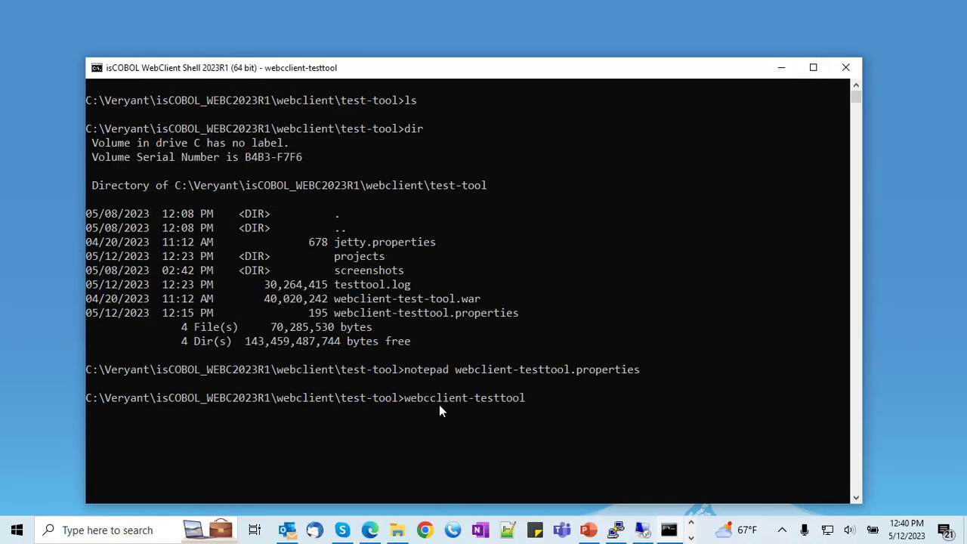
key(Return)
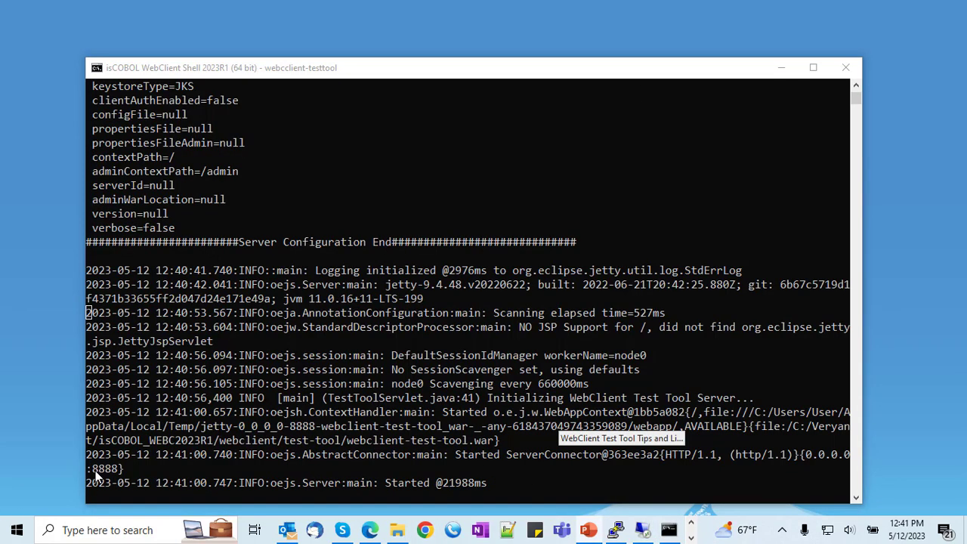
click(781, 68)
Switch to Microsoft Edge and open the WebClient Test Tool at localhost:8888 on a new page.
click(380, 532)
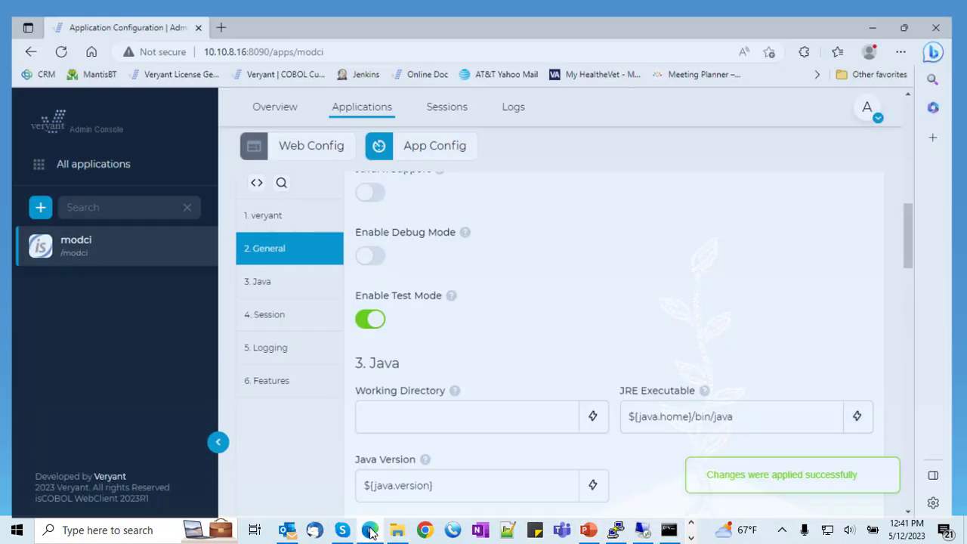
click(214, 12)
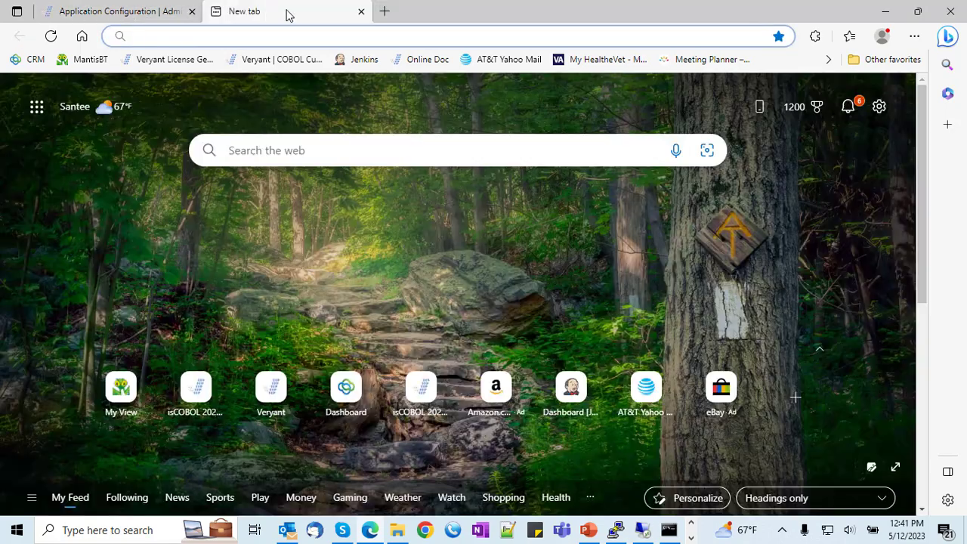
text(localhost:8888)
key(Return)
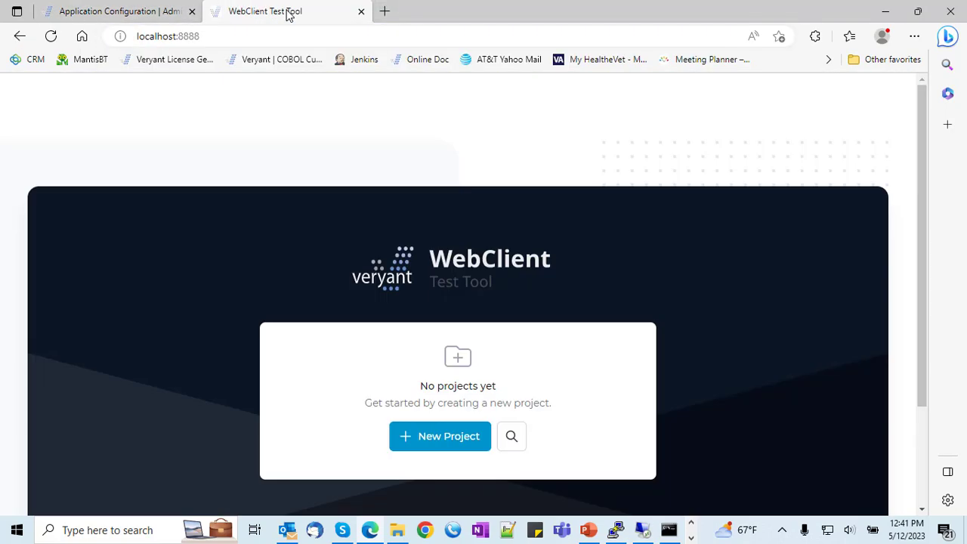
Create a new test project named demo.
scroll(211, 259, down, 1)
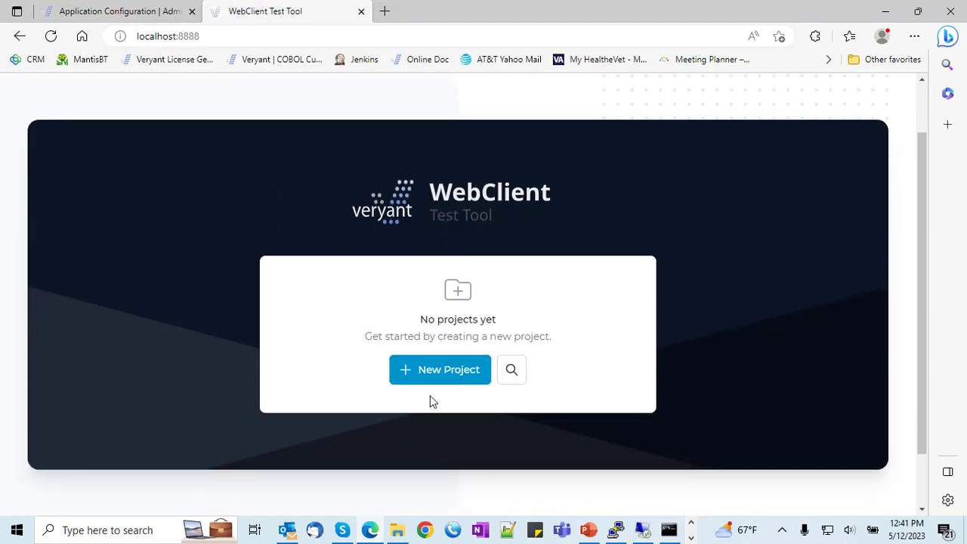
click(442, 378)
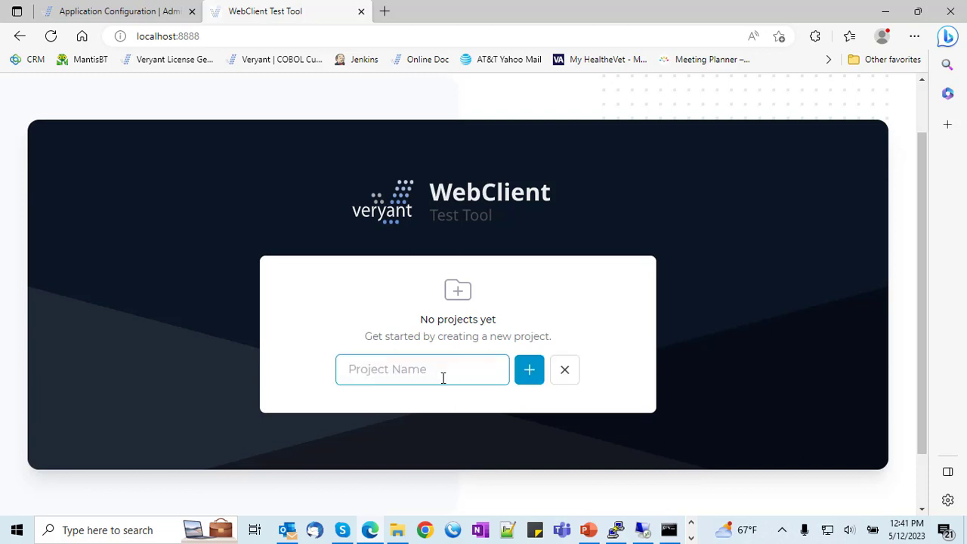
text(demo)
key(Return)
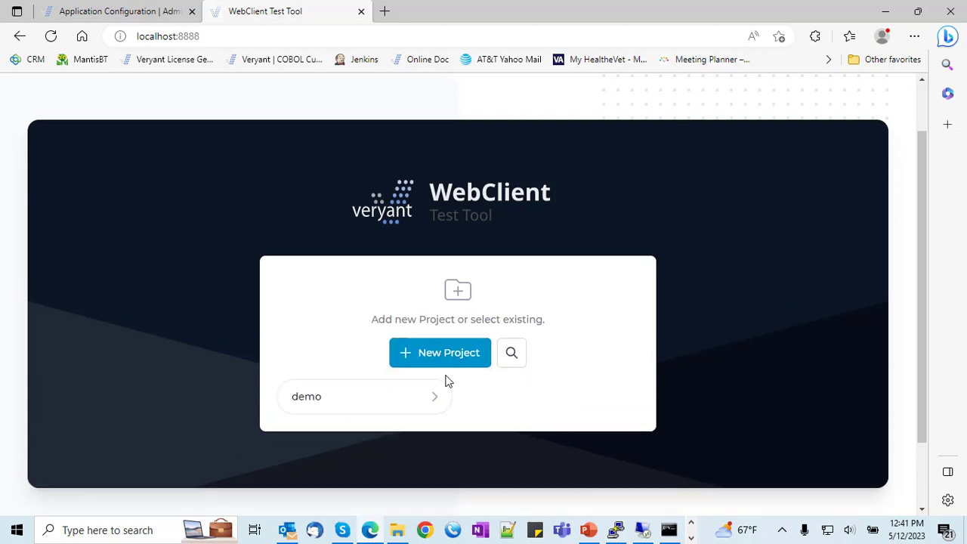
Add a recording named Modern-ci to the demo project and open it.
click(351, 402)
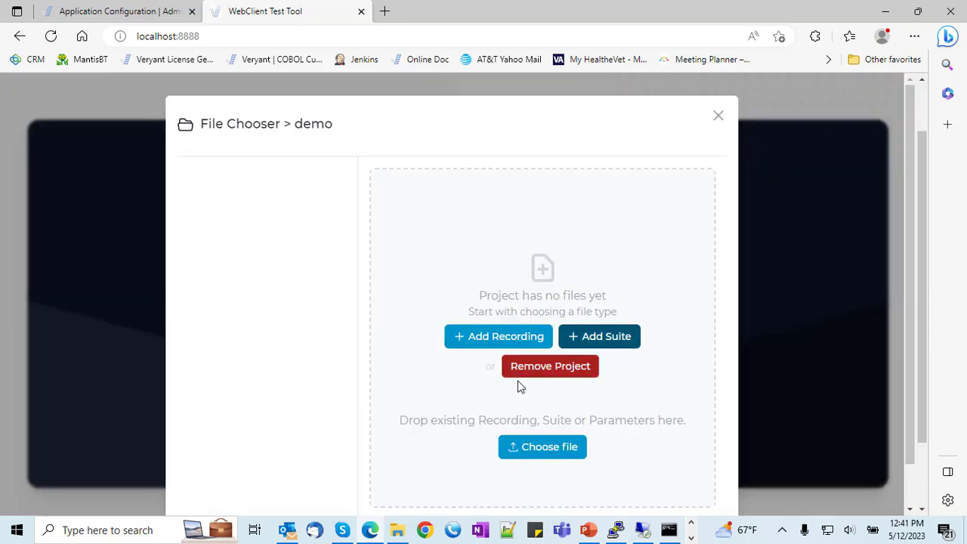
click(493, 343)
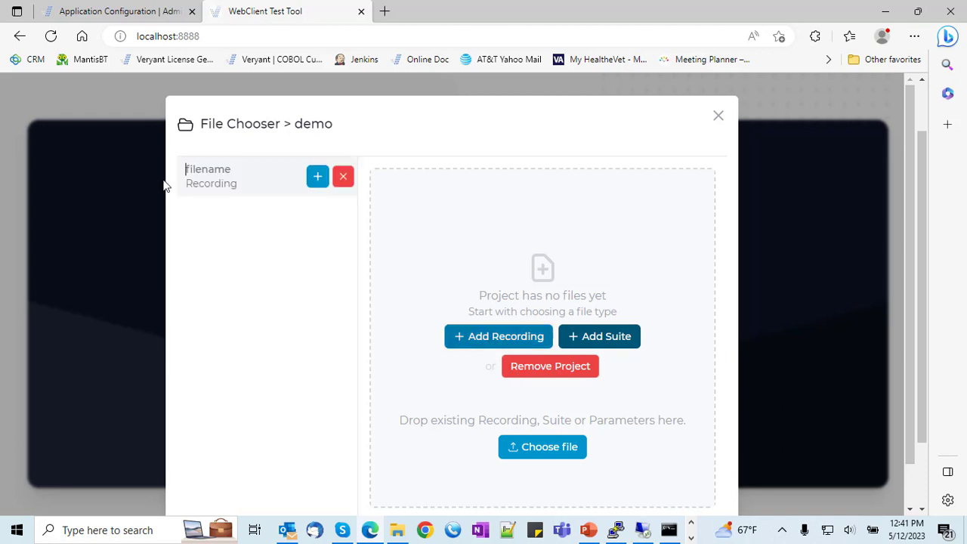
text(Modern-ci)
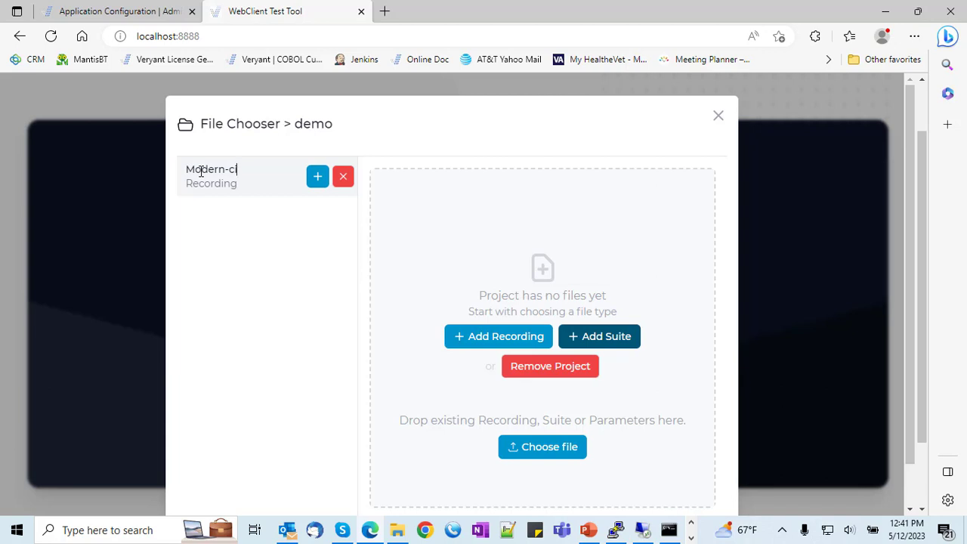
key(Return)
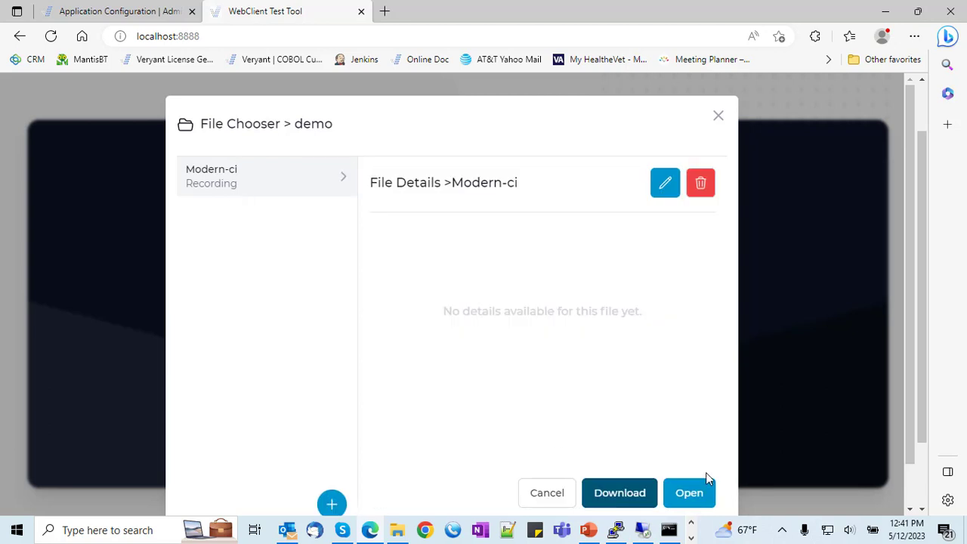
click(681, 499)
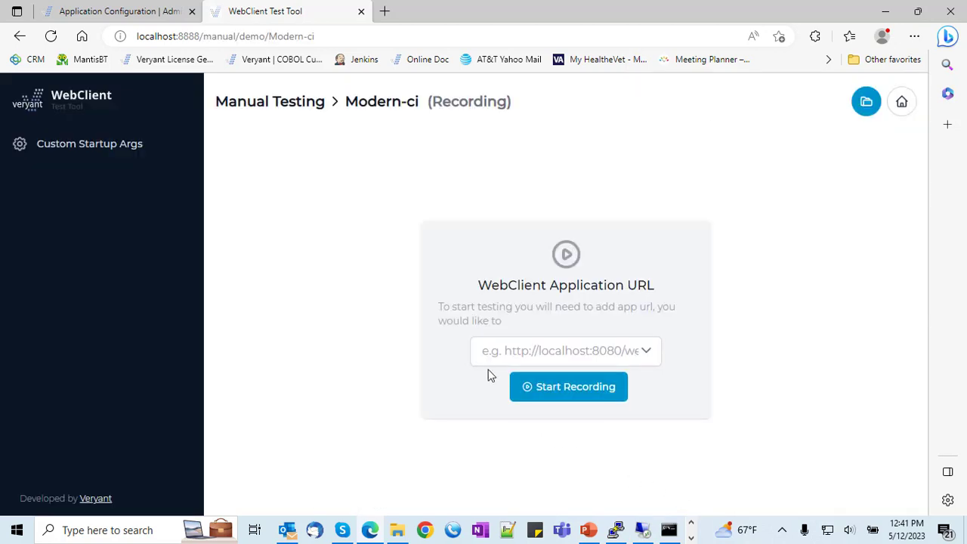
click(519, 351)
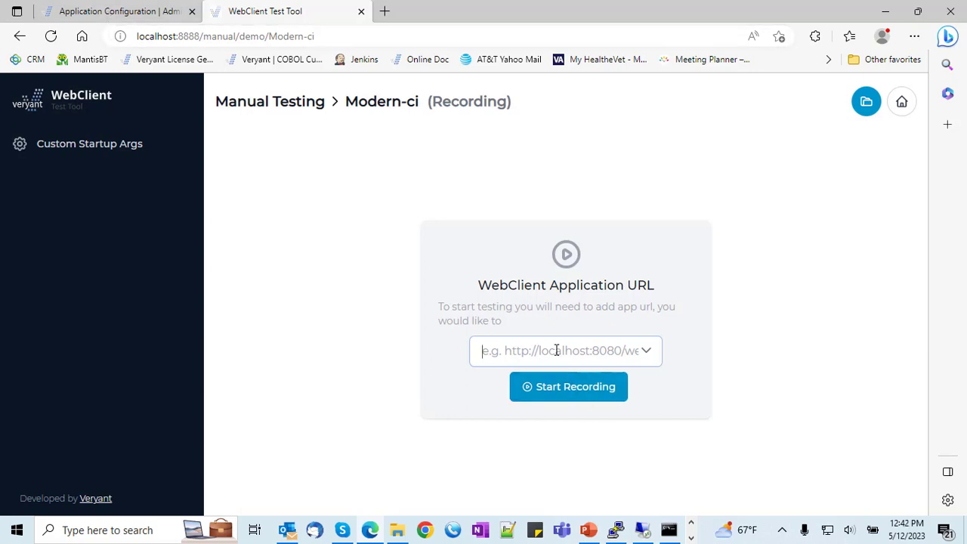
text(http://10.10.8.16:8080/modci/)
click(514, 326)
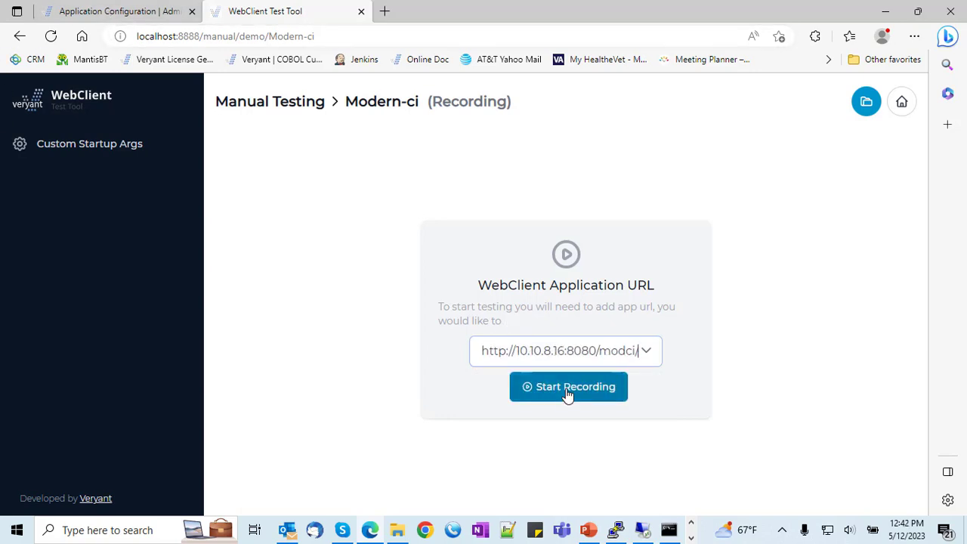
click(568, 388)
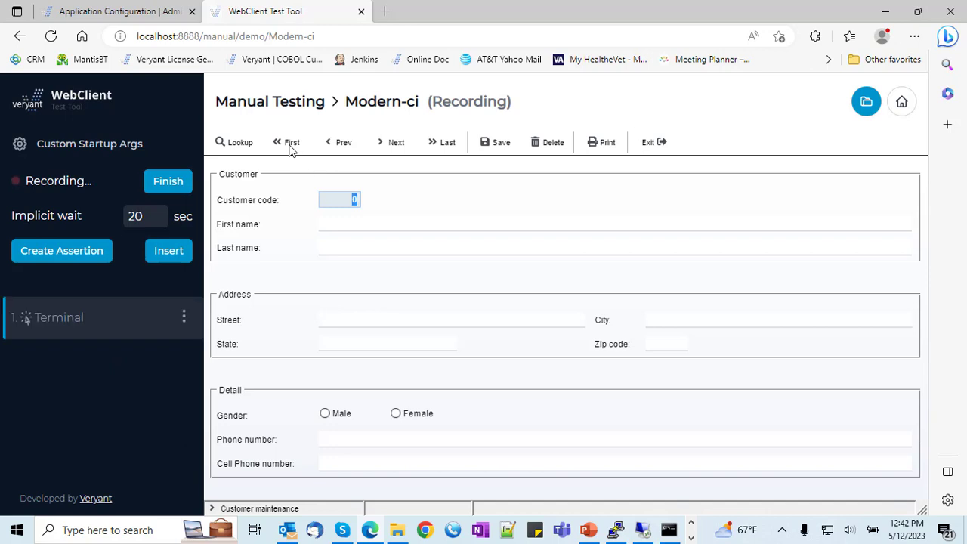
Display the first customer record and advance two records forward while recording.
click(290, 146)
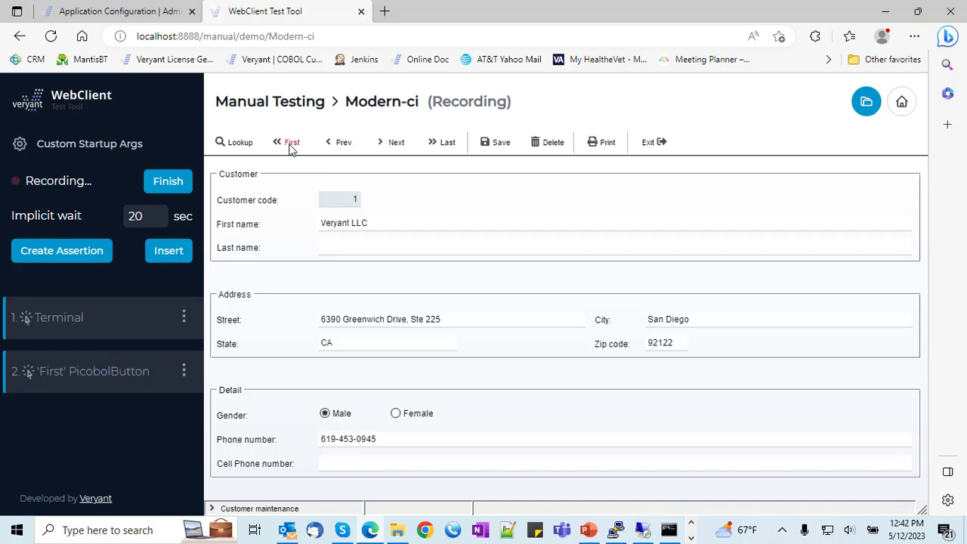
click(392, 145)
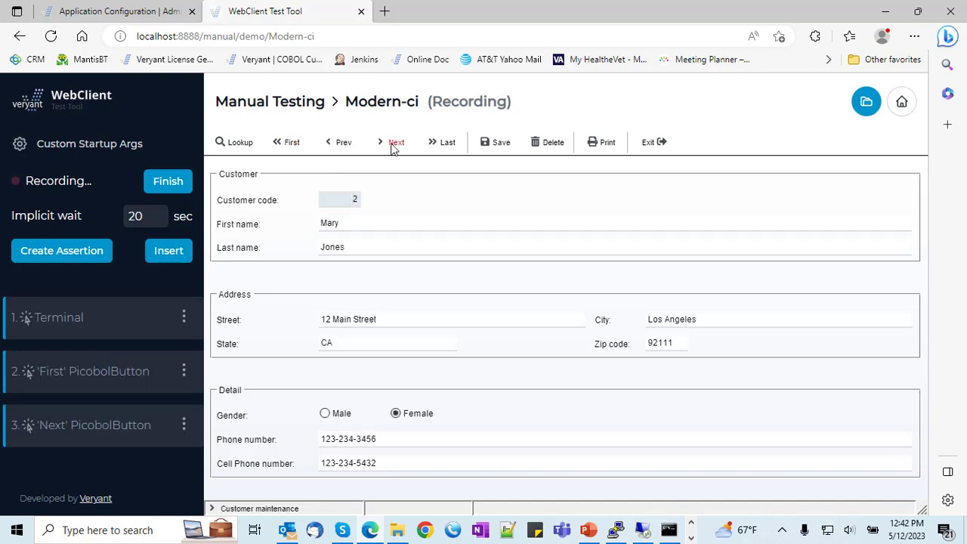
click(392, 145)
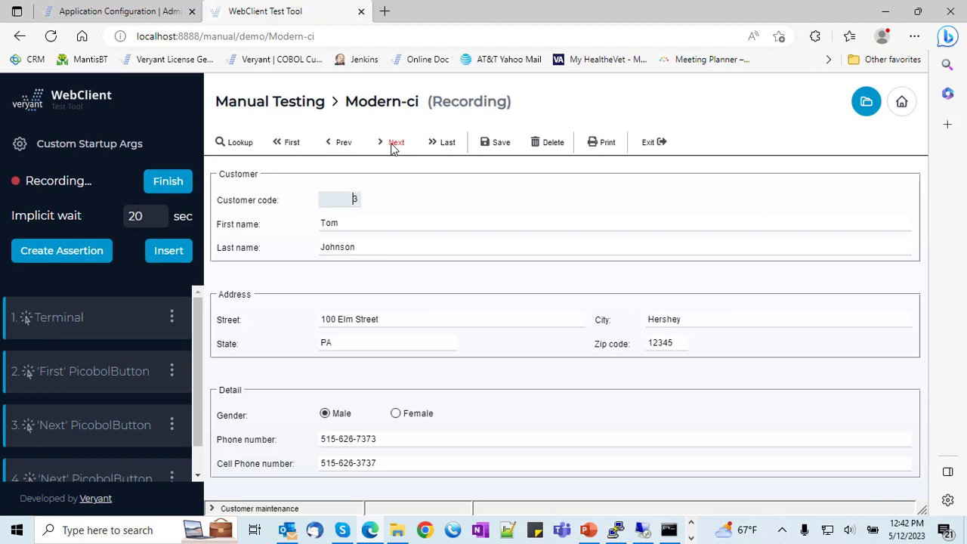
Look up customers and load the fifth customer in the lookup list into the maintenance form.
click(239, 144)
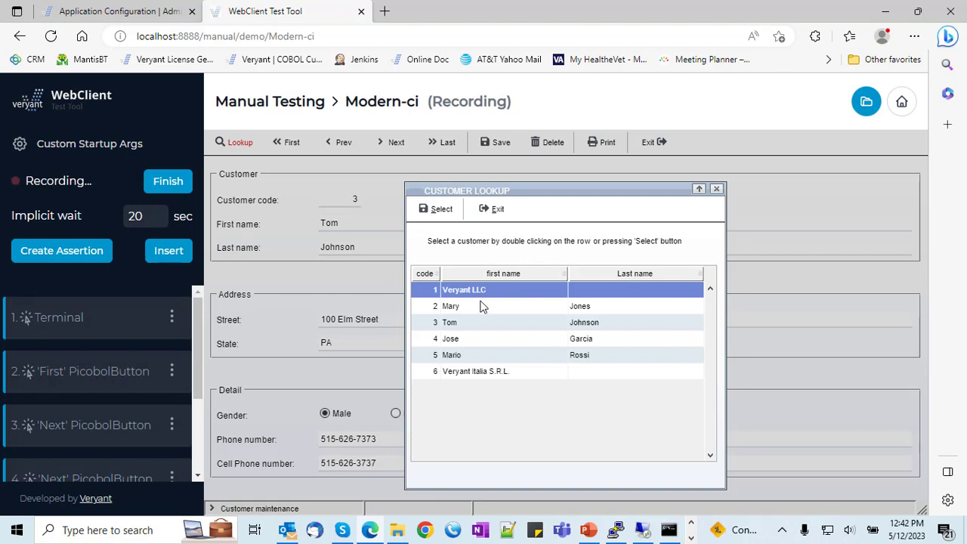
key(Down)
key(Down)
key(Down)
key(Down)
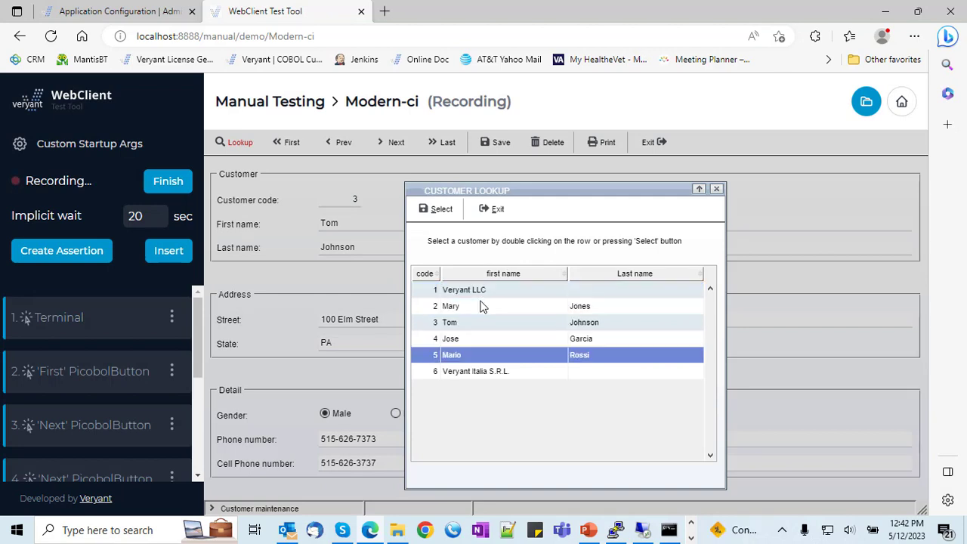
key(Return)
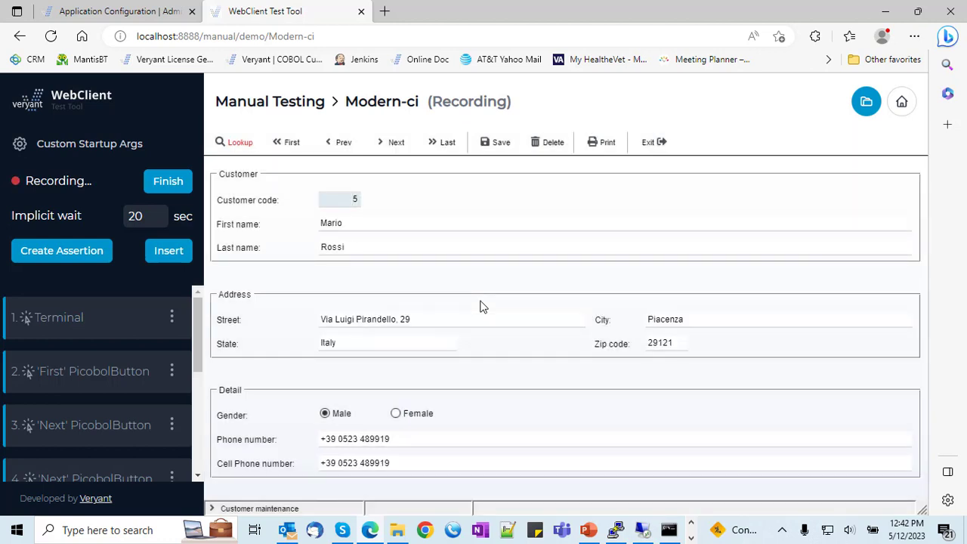
Save the customer record, exit and sign out of the application, and finish the recording.
click(503, 147)
click(647, 143)
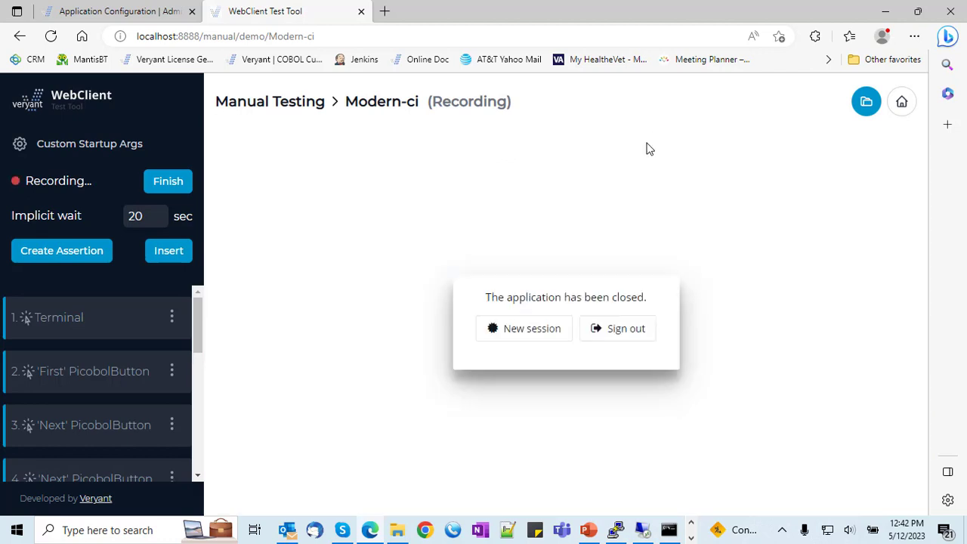
click(639, 334)
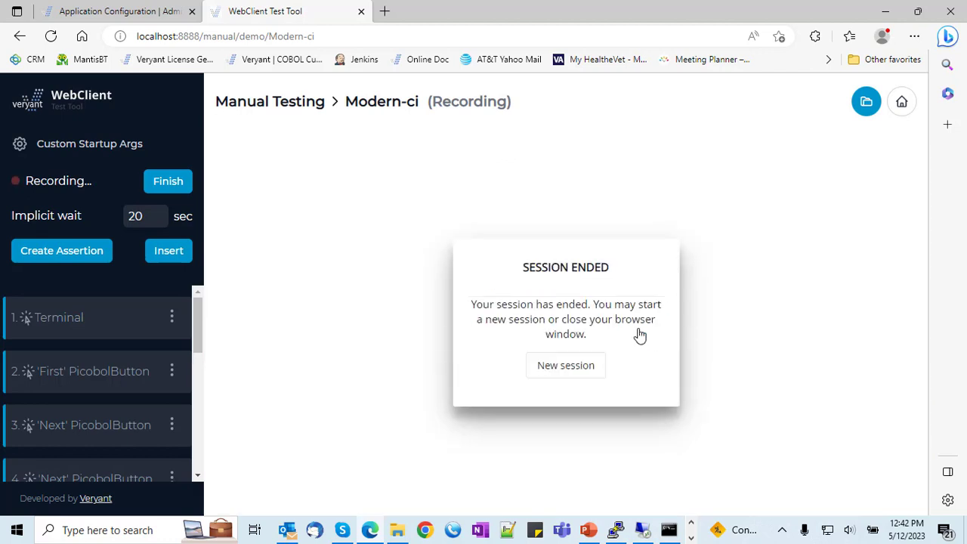
click(168, 183)
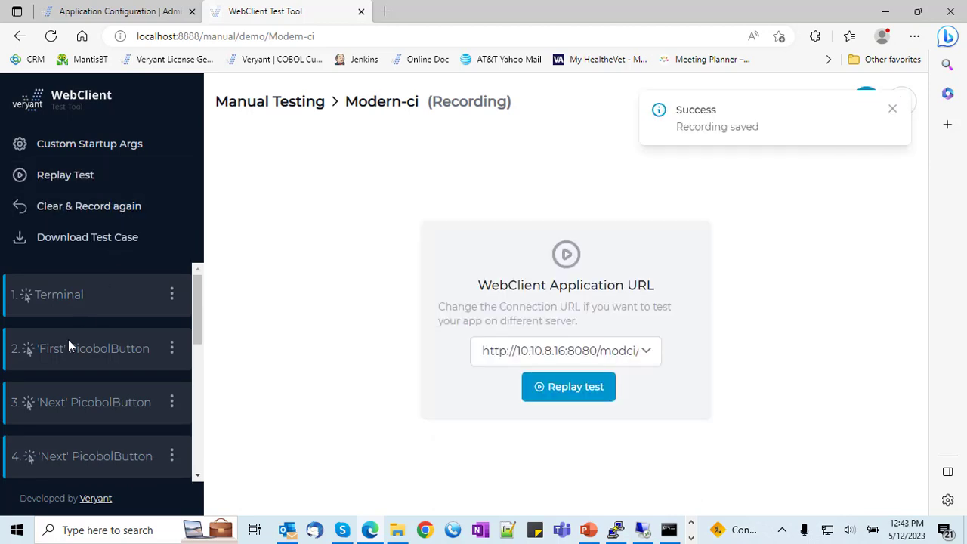
Review the list of recorded actions and examine the assertion details of the 'Lookup' PicobolButton action.
scroll(69, 339, down, 3)
scroll(70, 356, down, 5)
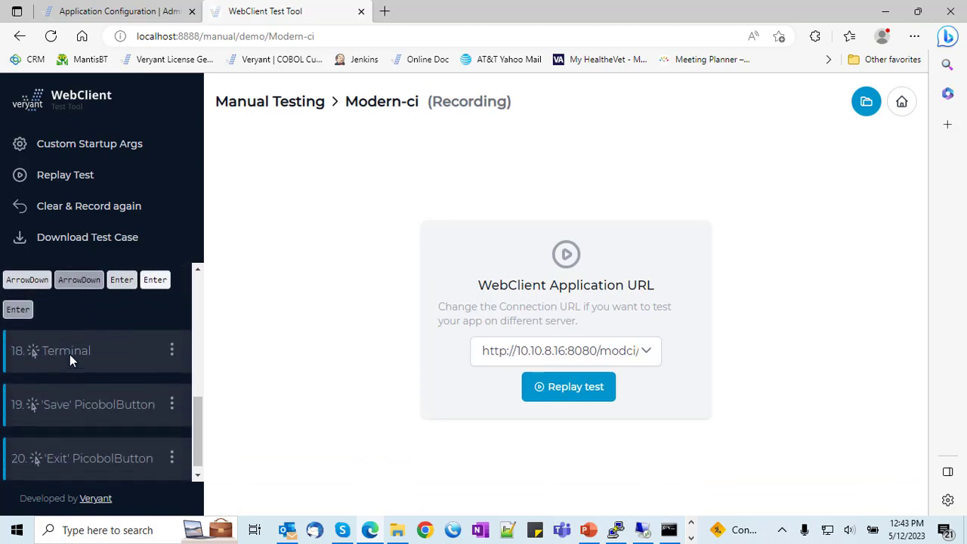
scroll(69, 355, up, 5)
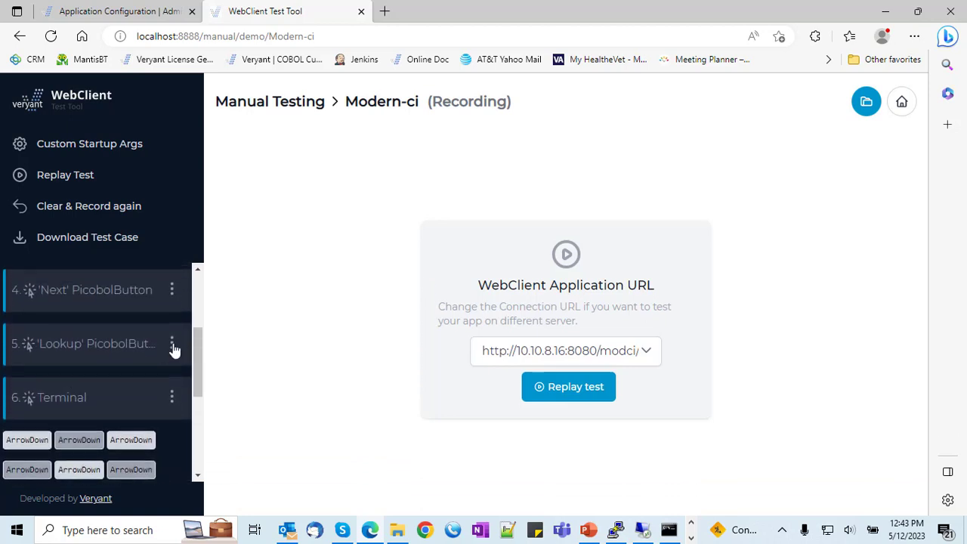
click(173, 347)
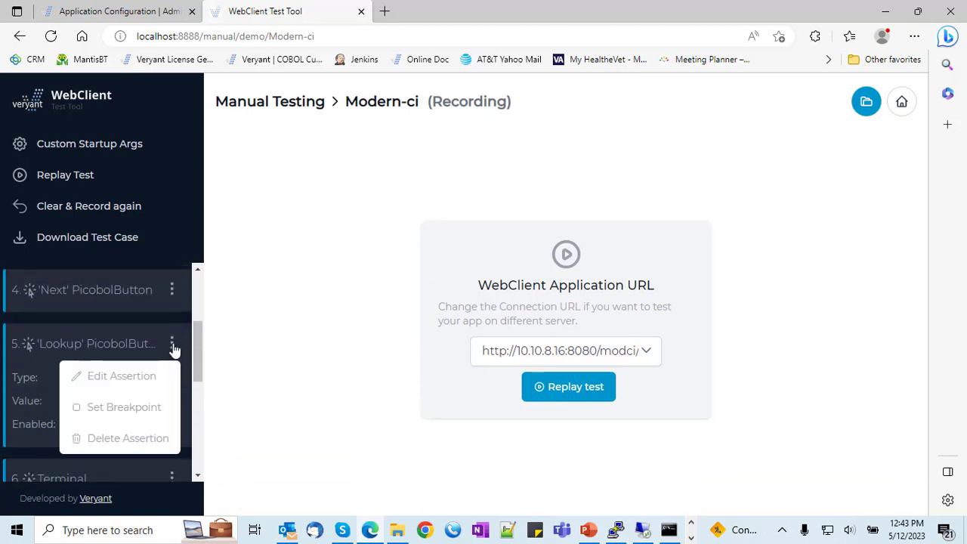
click(119, 380)
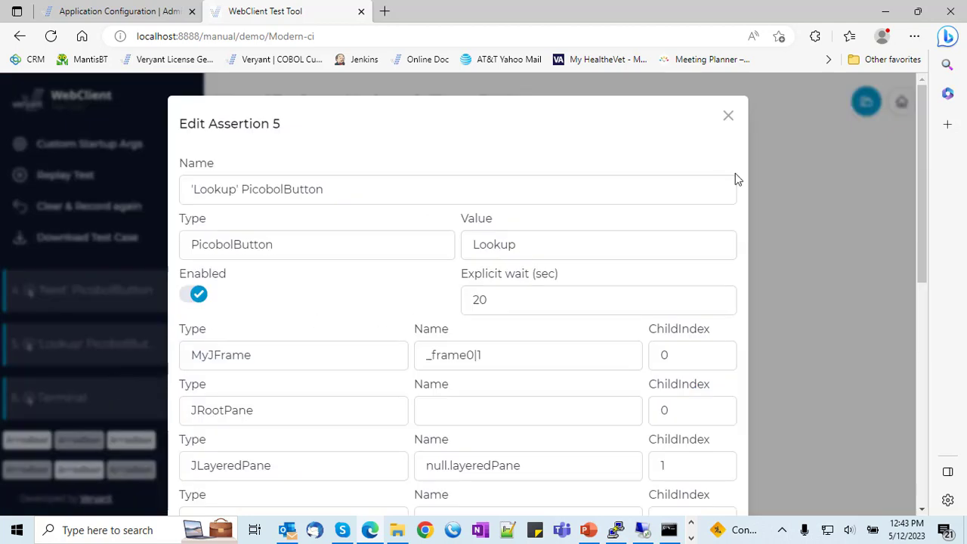
click(729, 117)
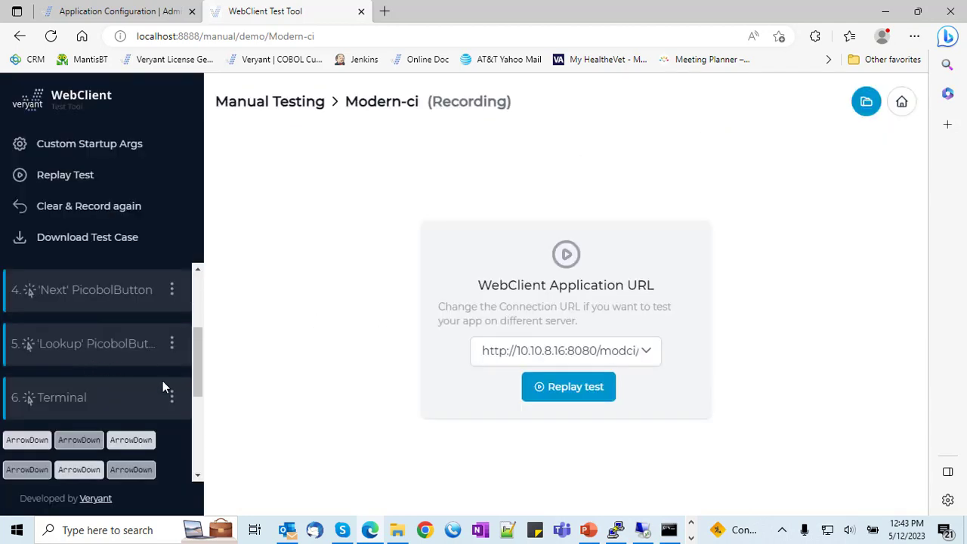
click(570, 389)
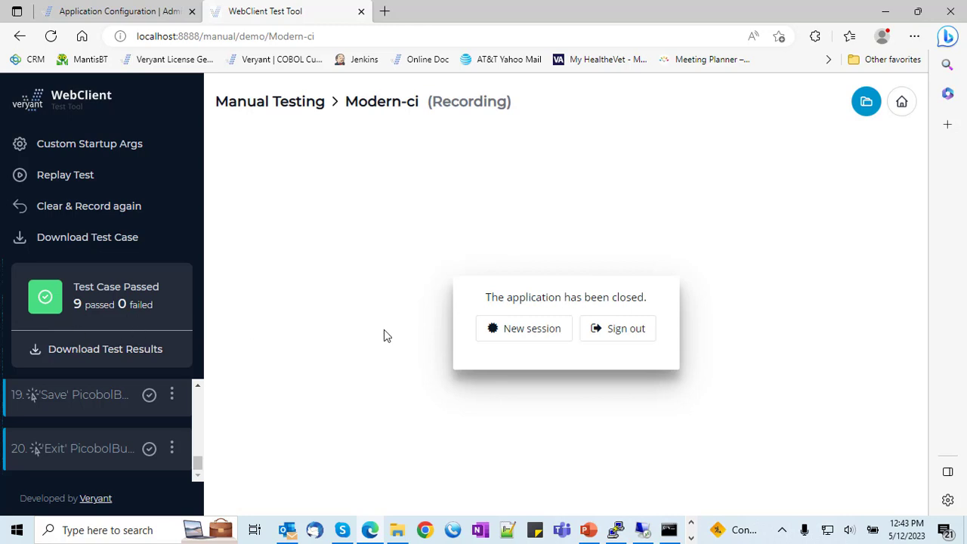
Add a test suite named demo-suite to the demo project and open it.
click(867, 105)
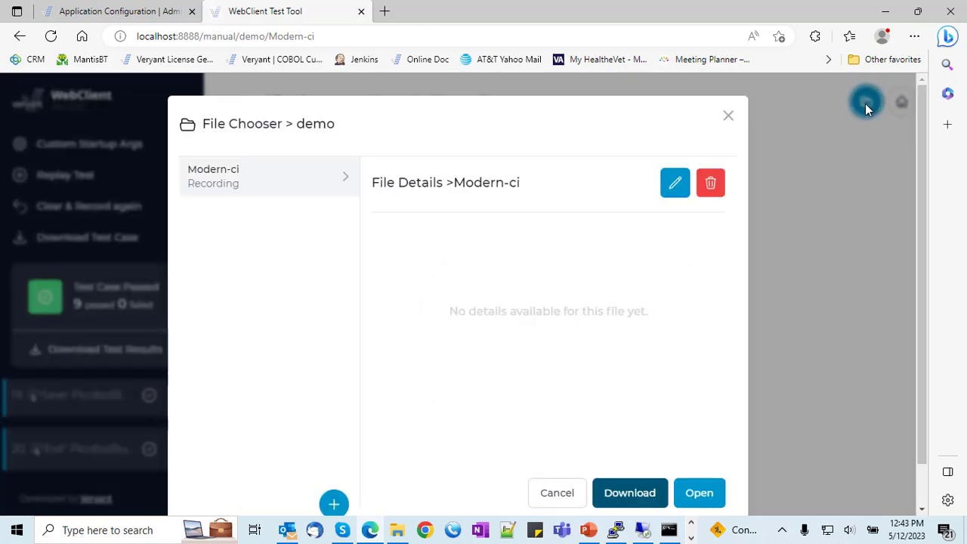
click(335, 504)
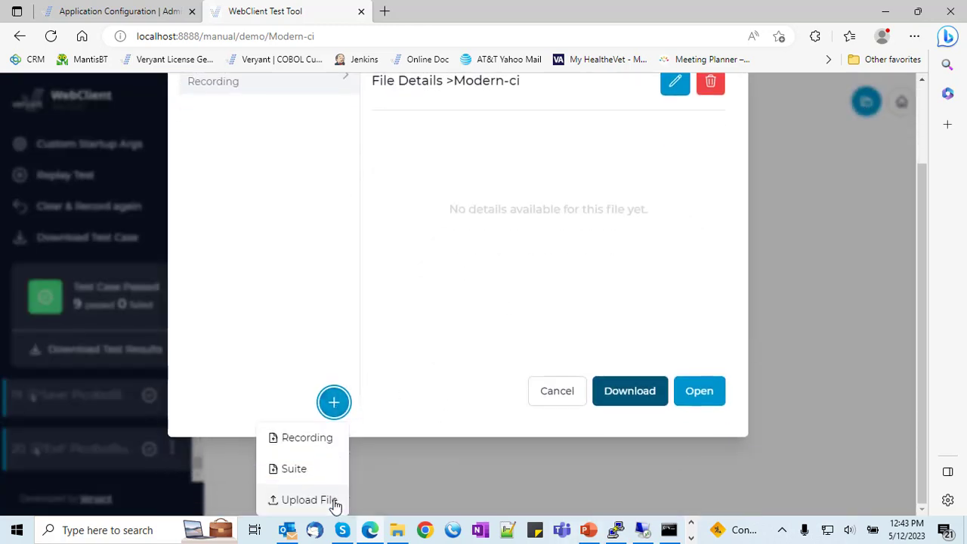
click(295, 470)
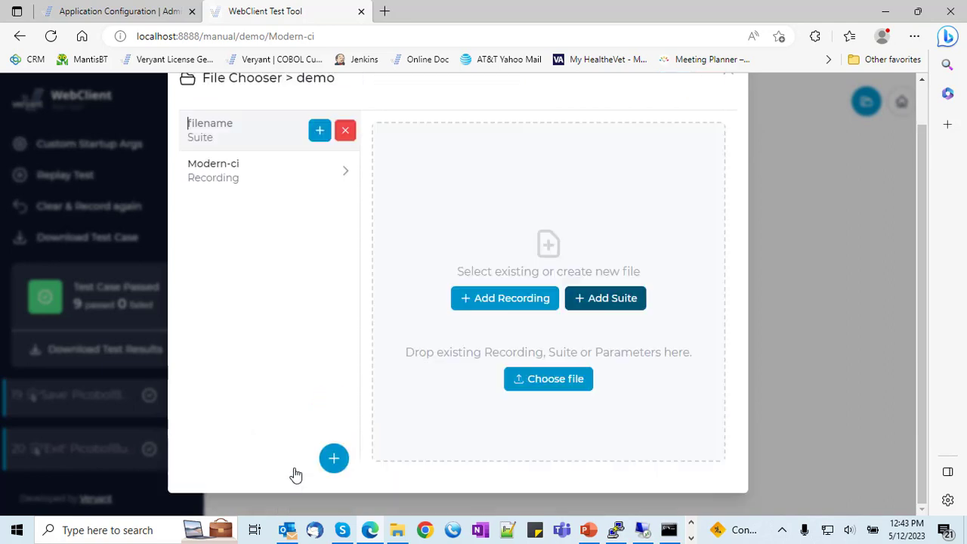
text(demo-suite)
click(318, 139)
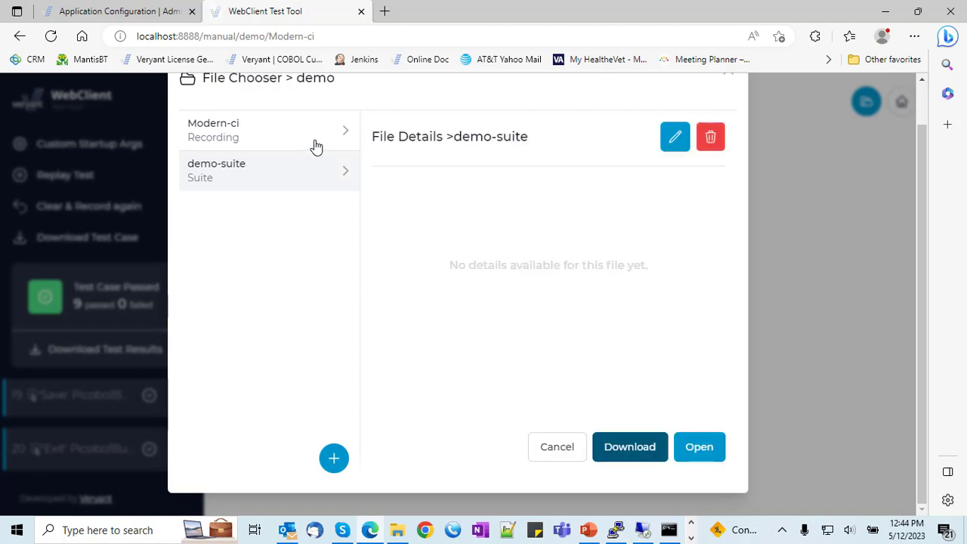
click(696, 448)
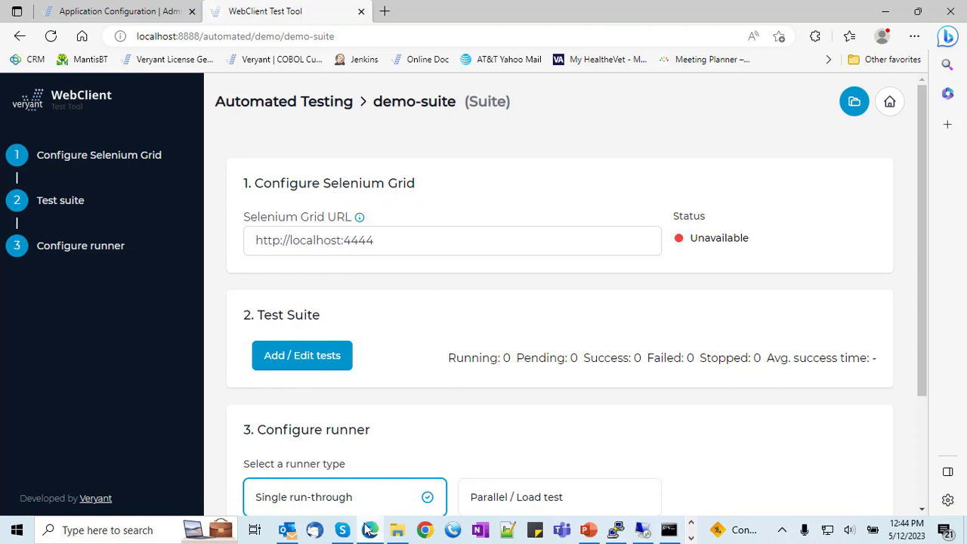
Switch to File Explorer and examine the standalone launch command of selenium-startup.bat from C:\Veryant\jars in Notepad++.
click(396, 530)
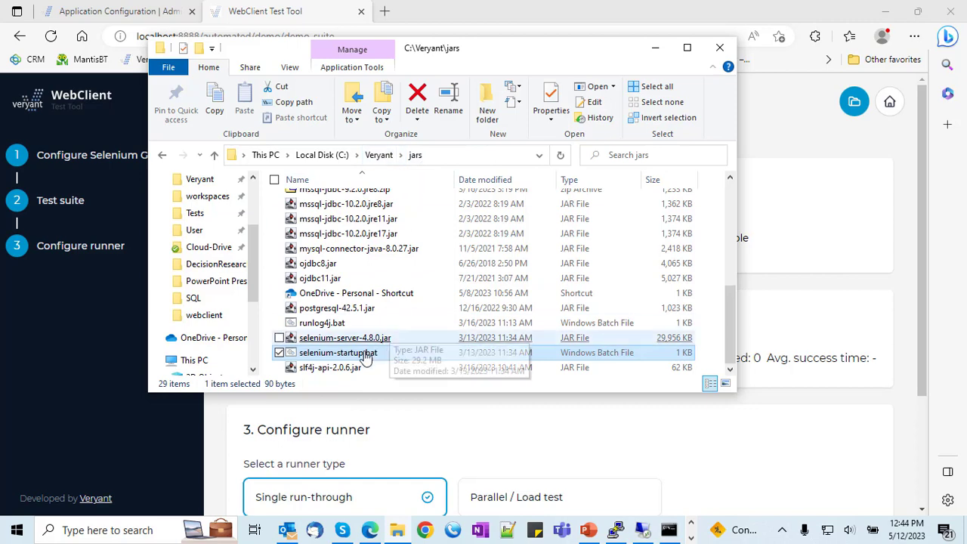
right_click(337, 357)
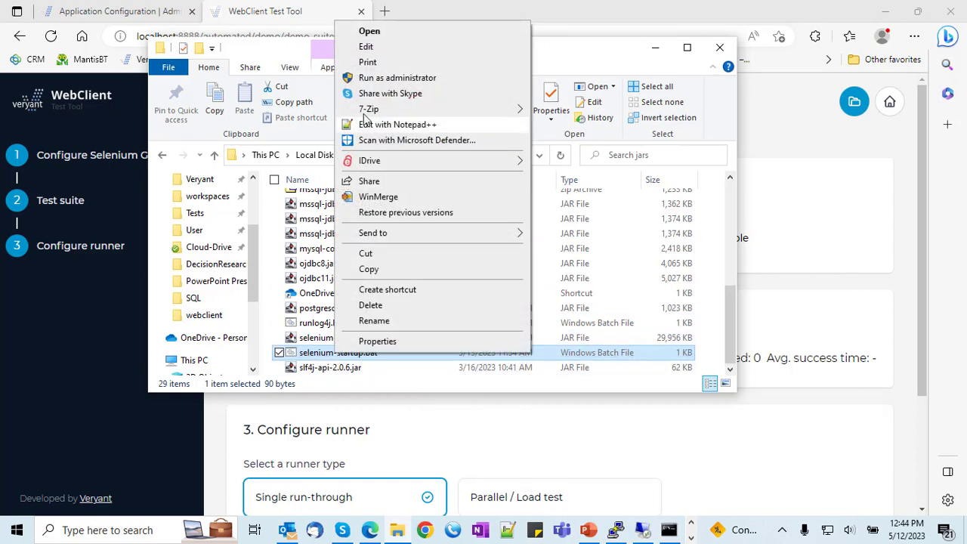
click(384, 46)
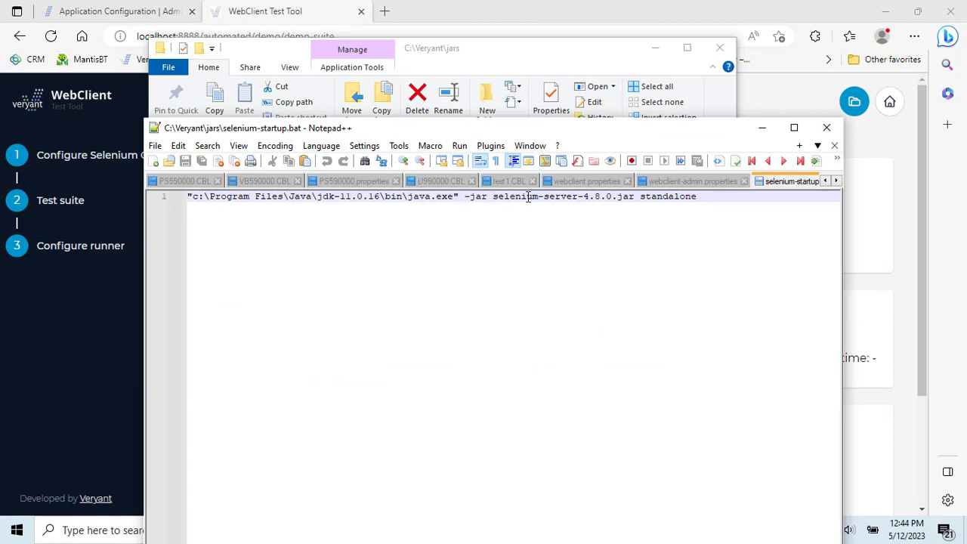
drag(700, 197, 639, 189)
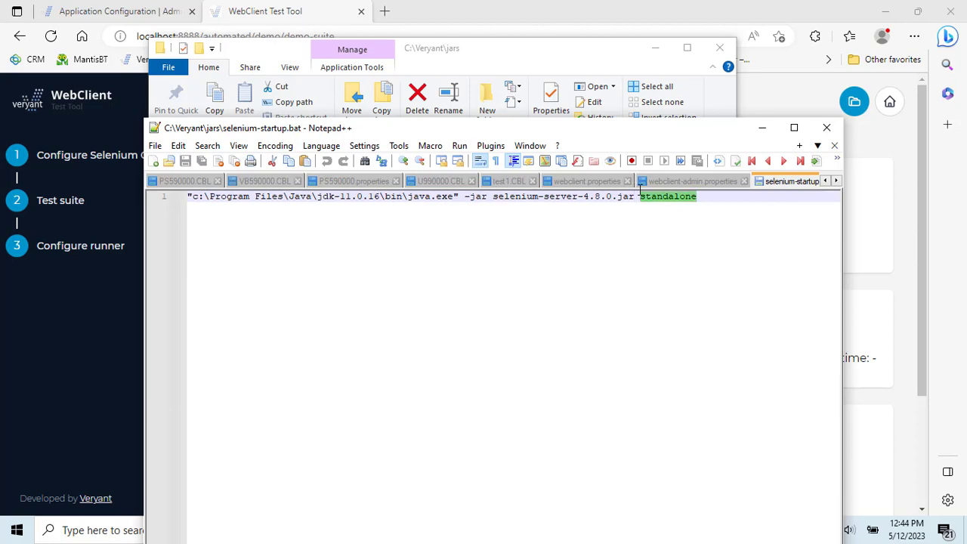
click(825, 127)
Run selenium-startup.bat to start the standalone Selenium server, and return to the demo-suite page in Edge.
double_click(337, 353)
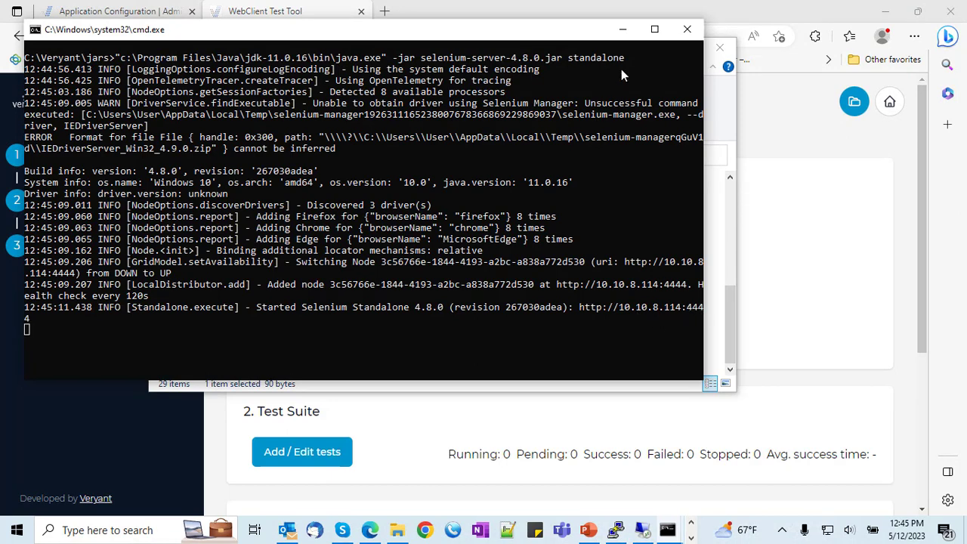
click(624, 29)
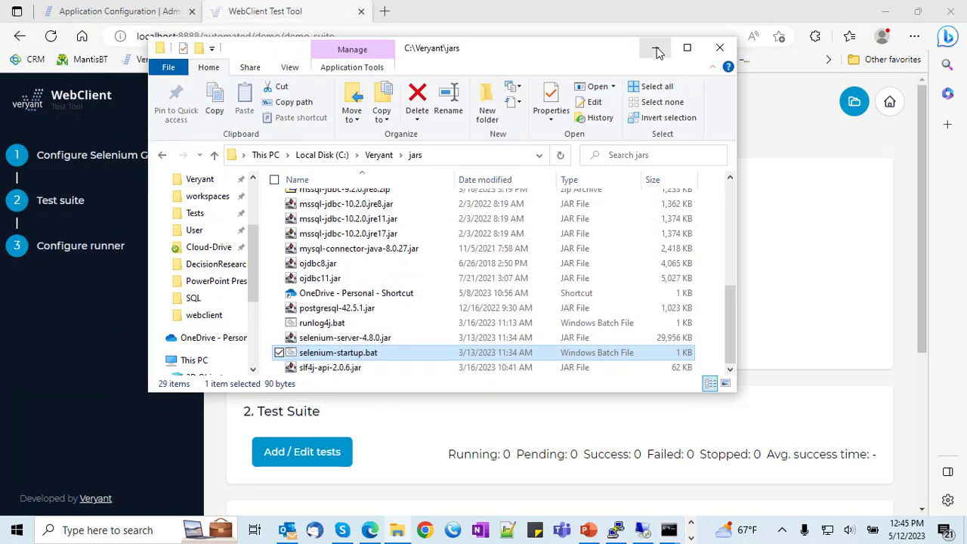
click(657, 48)
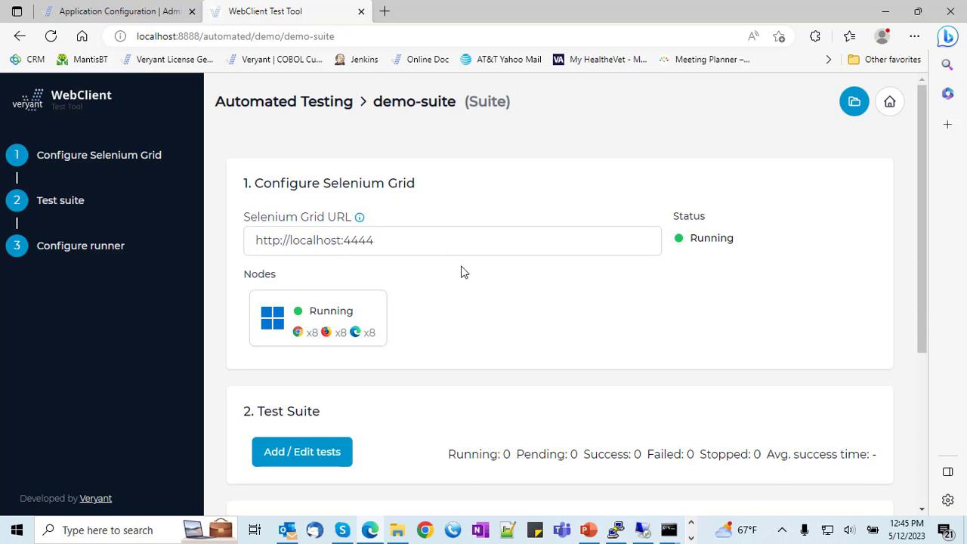
scroll(460, 272, down, 3)
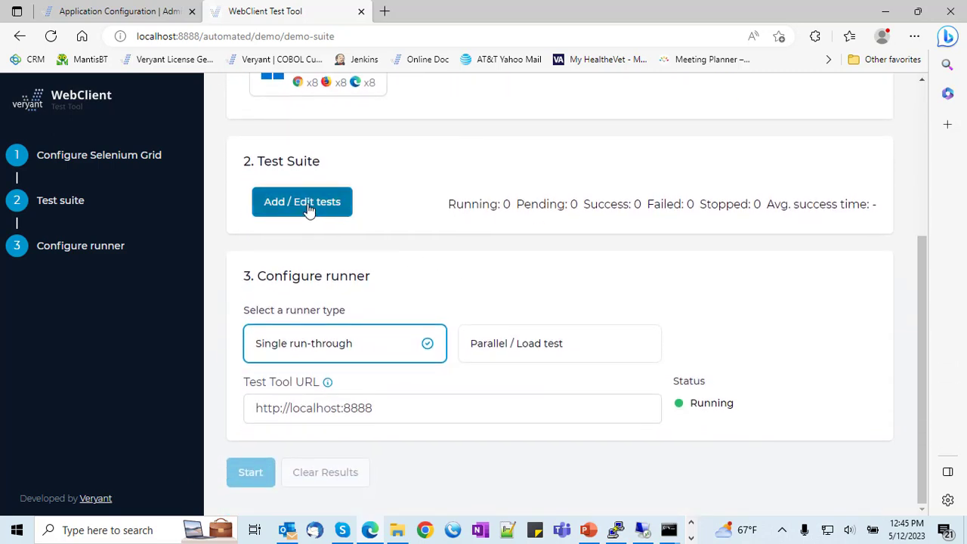
click(308, 211)
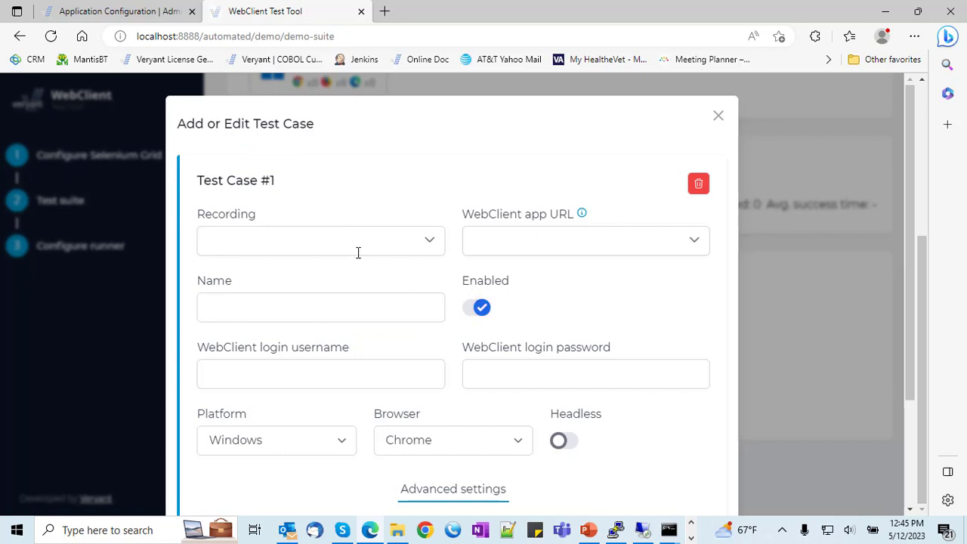
click(431, 240)
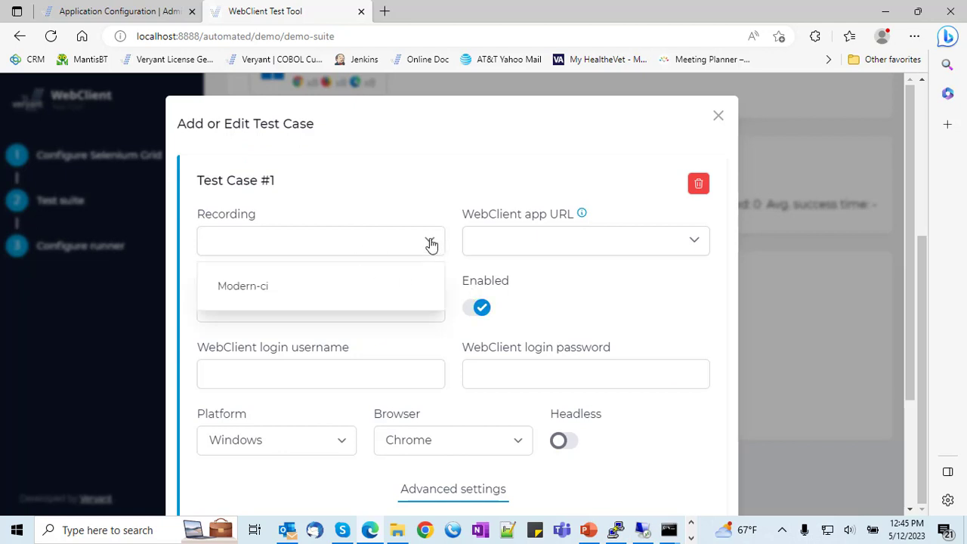
click(266, 294)
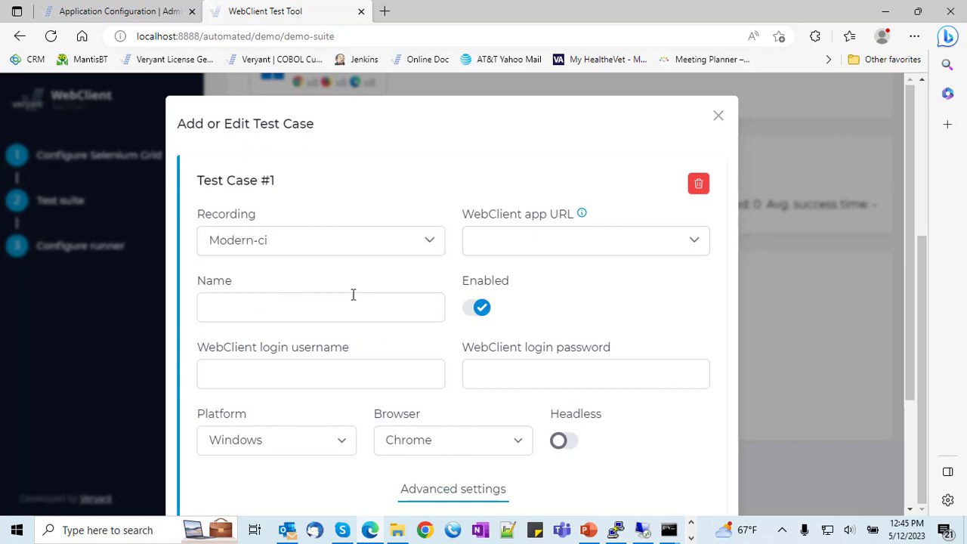
click(541, 244)
click(696, 245)
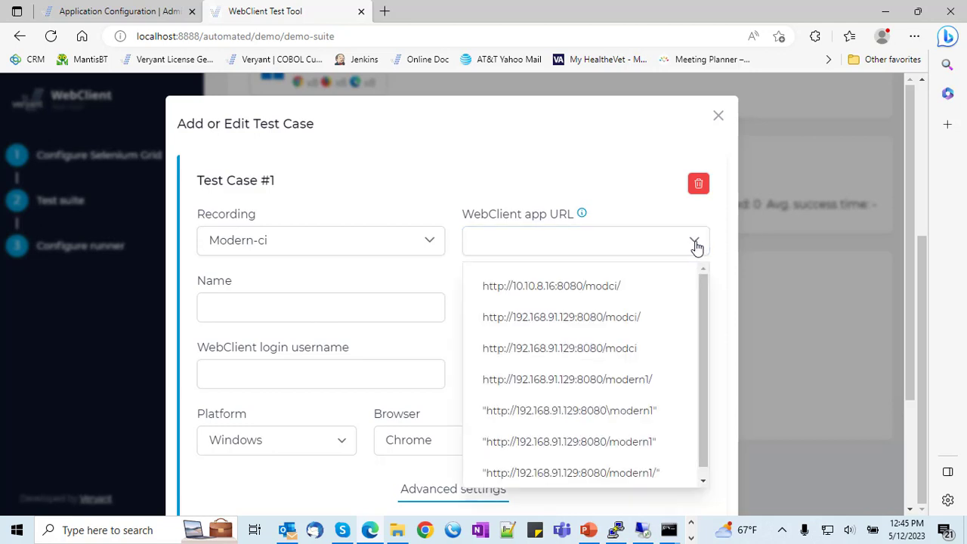
click(535, 291)
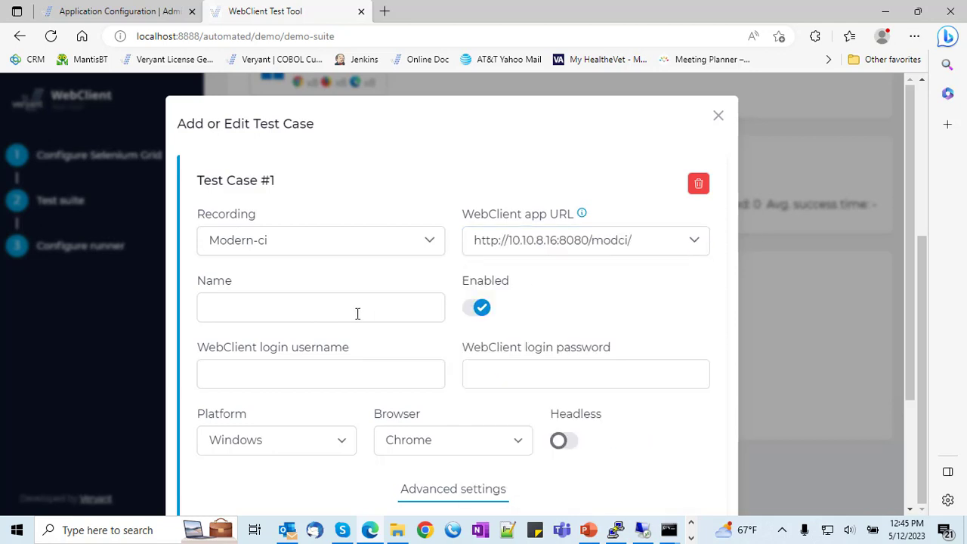
Fill in the test case's WebClient login username admin and the login password, and save the test case.
click(331, 375)
scroll(331, 374, down, 2)
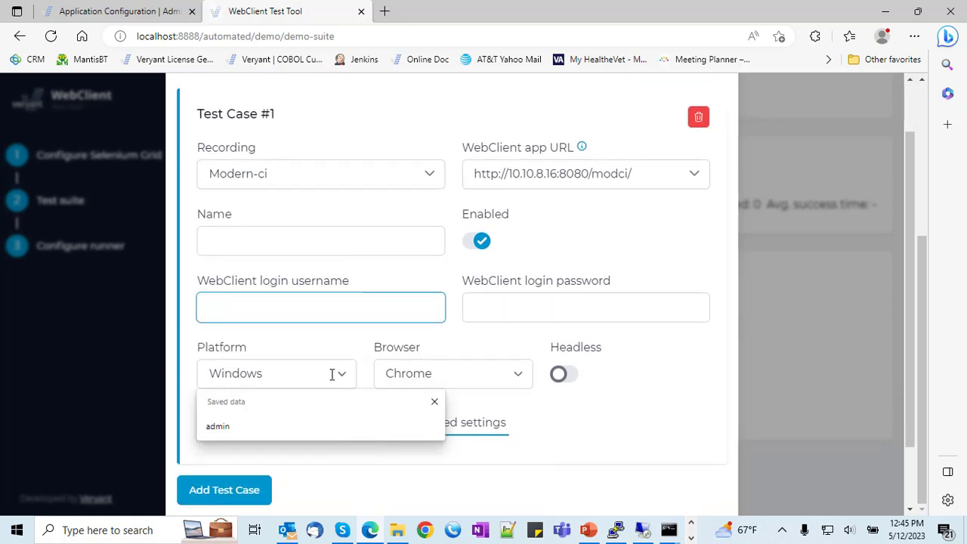
click(217, 428)
click(539, 243)
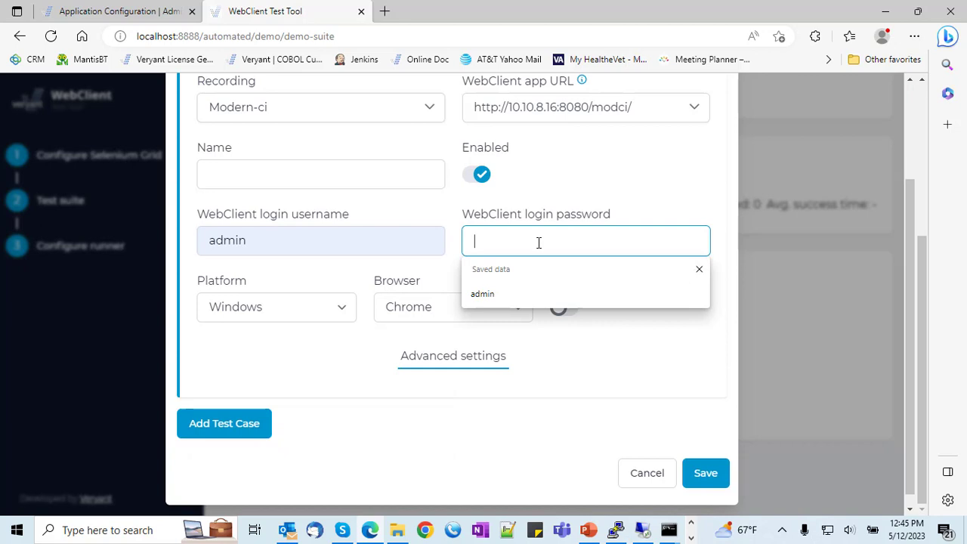
click(489, 294)
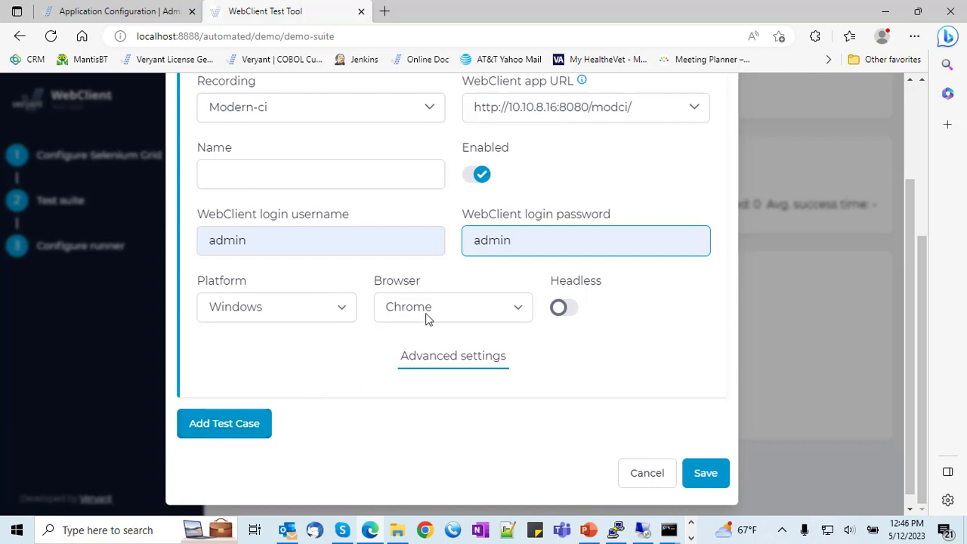
click(705, 474)
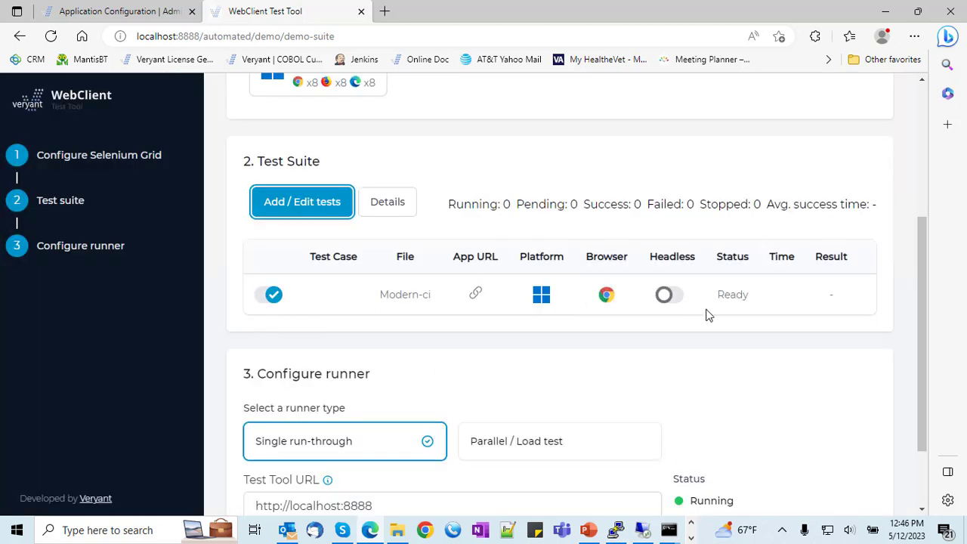
Start a single run-through of the test suite.
scroll(708, 311, down, 2)
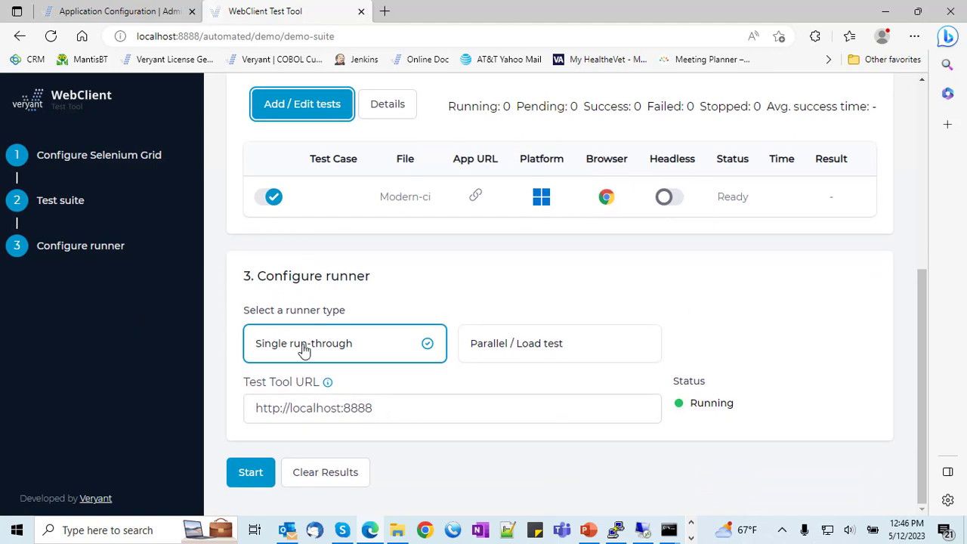
click(251, 475)
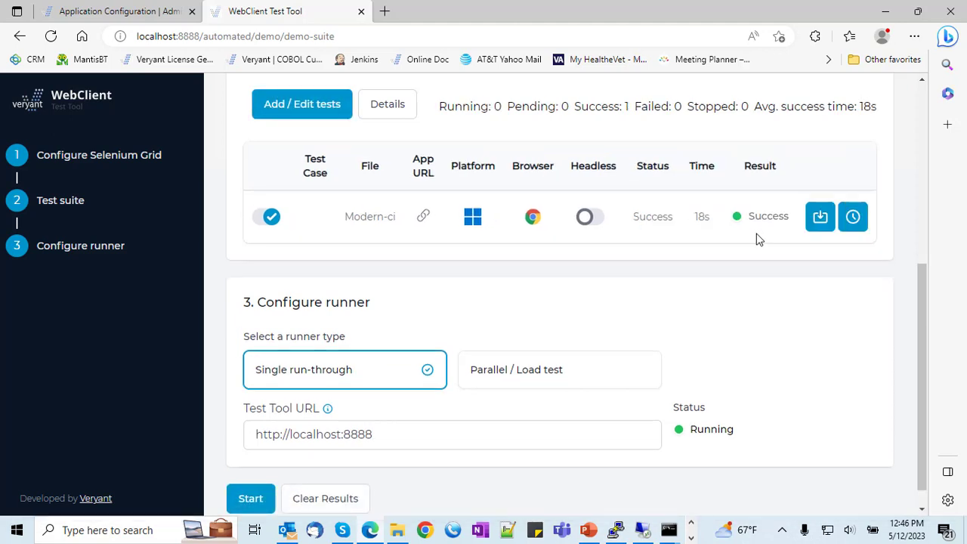
Set the runner to Parallel / Load test with a 10-second ramp-up period and a run count of 2, and start it.
scroll(612, 287, down, 1)
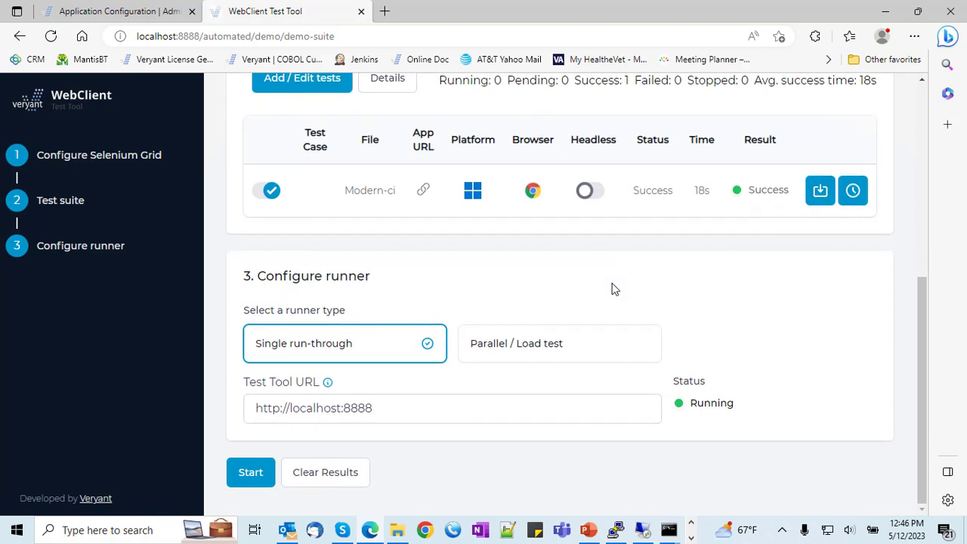
click(497, 352)
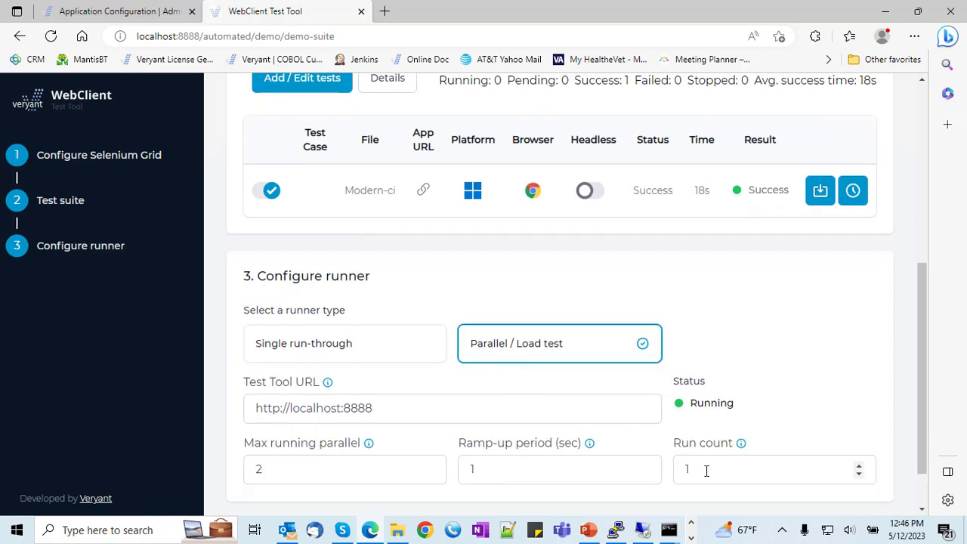
click(859, 466)
click(482, 470)
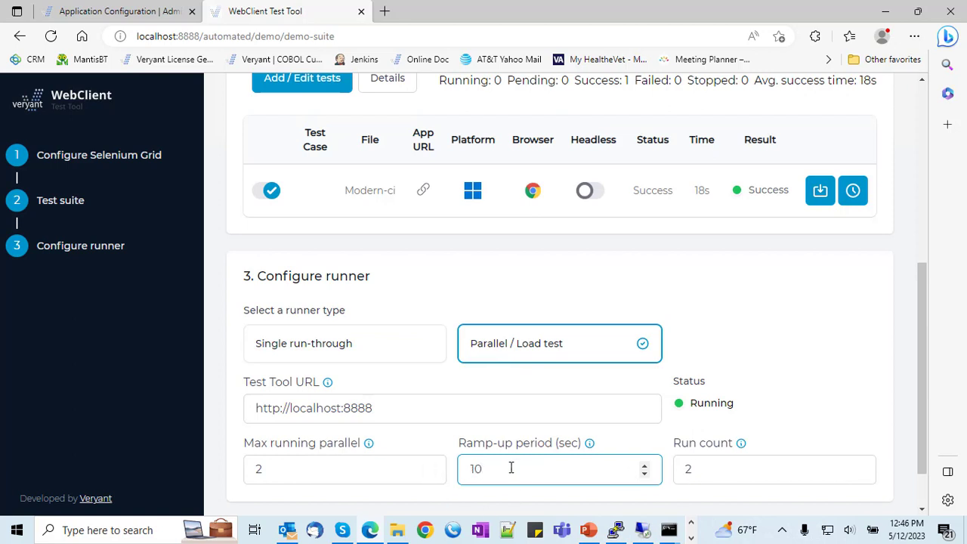
scroll(523, 462, down, 1)
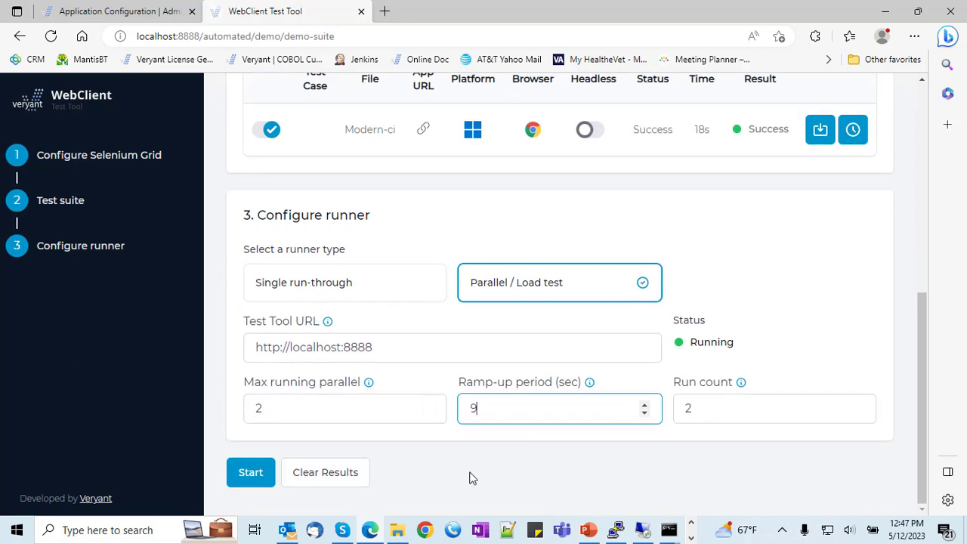
click(249, 475)
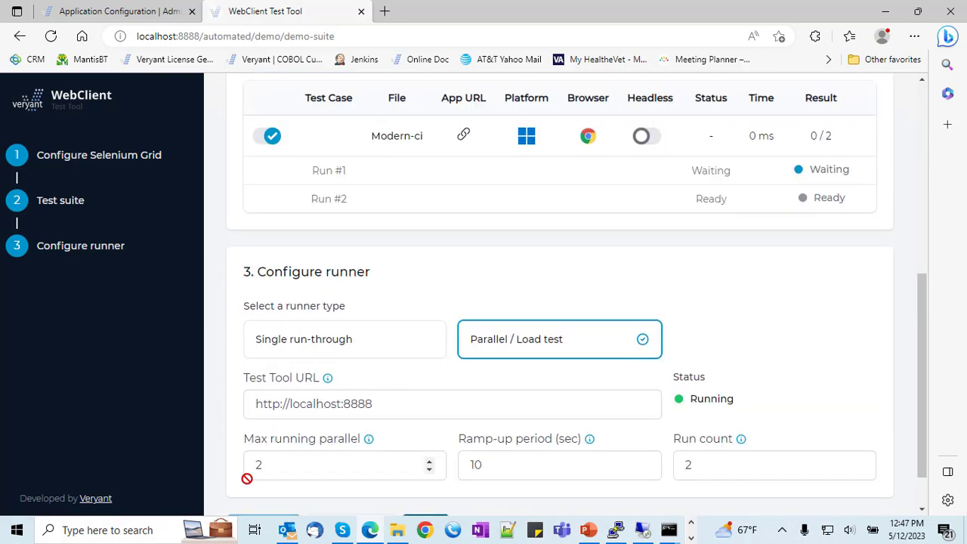